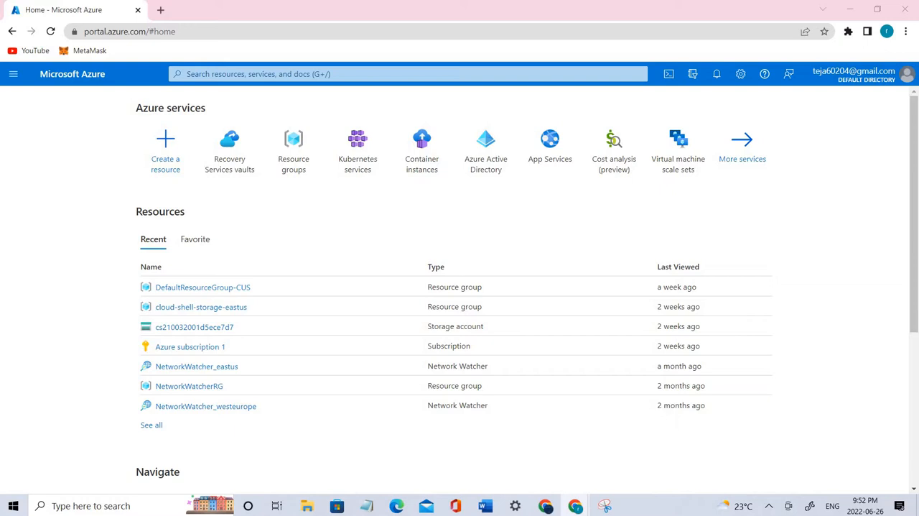
{"action": "scroll", "coordinate": [460, 287], "scroll_direction": "down", "scroll_amount": 2}
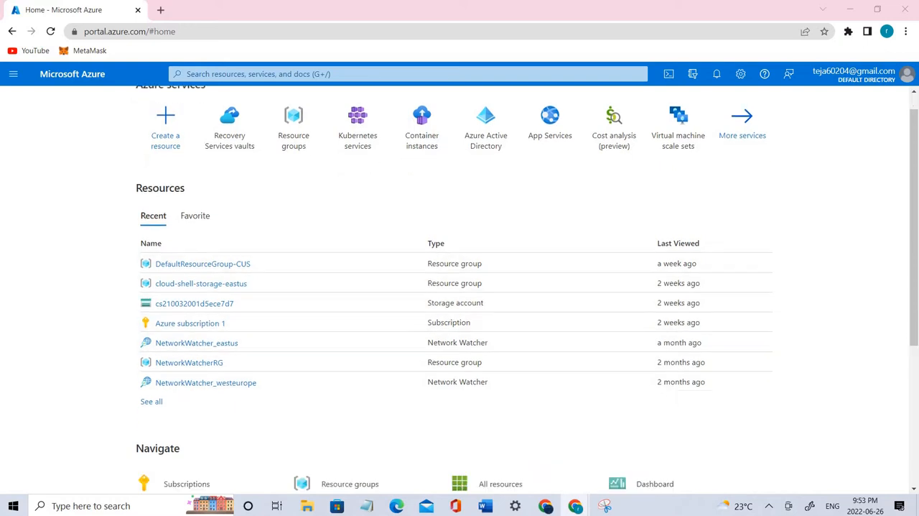
{"action": "scroll", "coordinate": [460, 287], "scroll_direction": "up", "scroll_amount": 2}
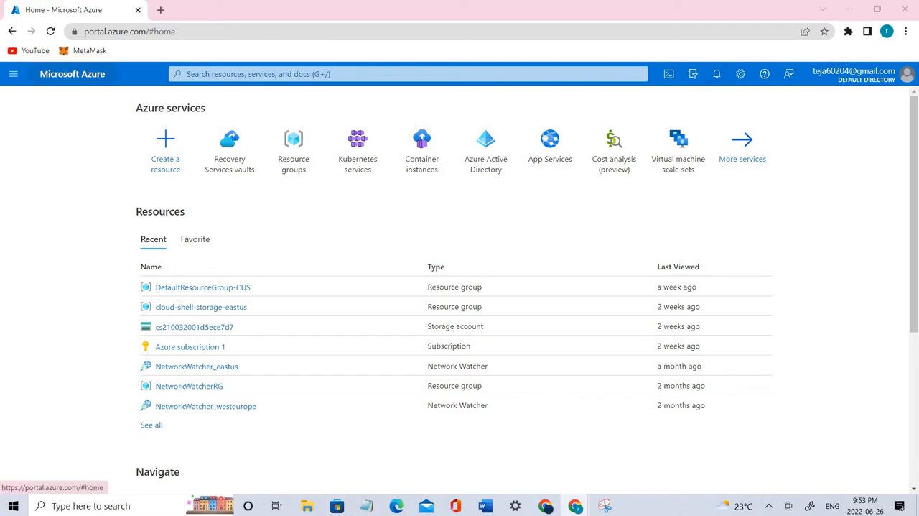
{"action": "left_click", "coordinate": [12, 74]}
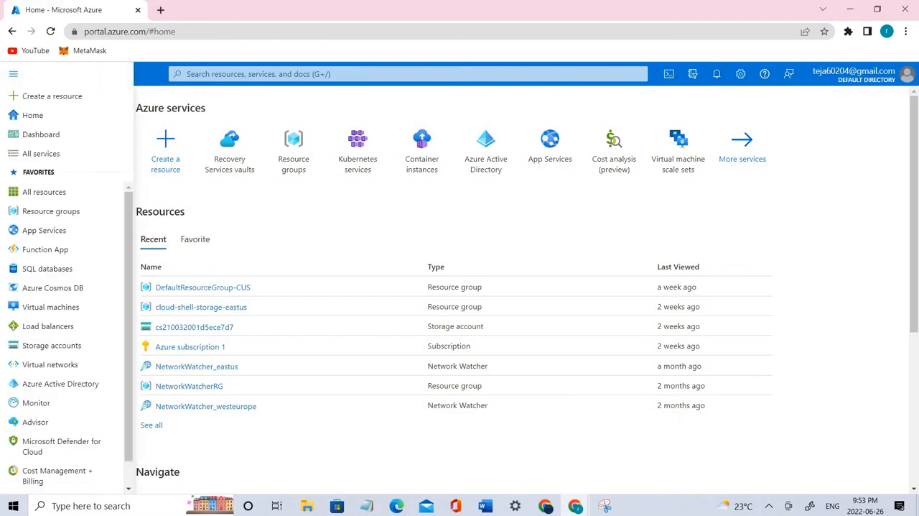
Step: Search the portal for "custom", open Deploy a custom template, and choose to build your own template in the editor
{"action": "left_click", "coordinate": [302, 74]}
{"action": "type", "text": "custom"}
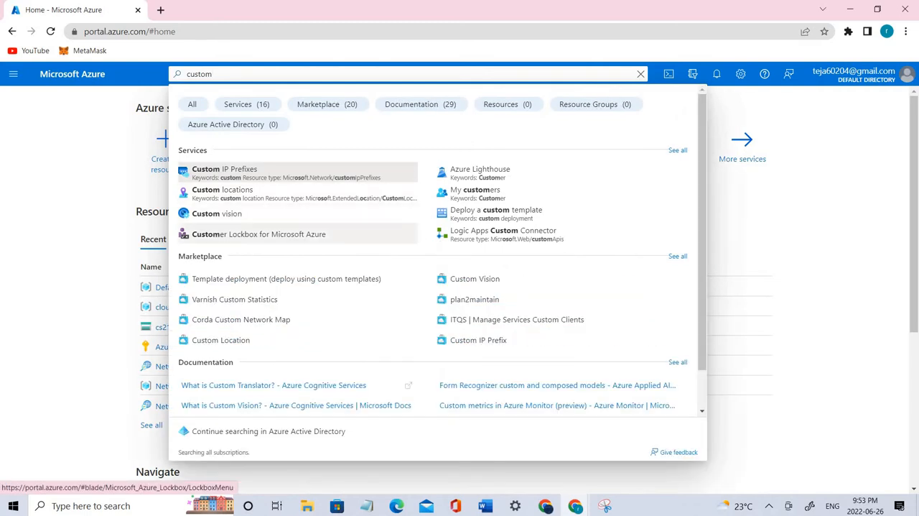
{"action": "left_click", "coordinate": [496, 213]}
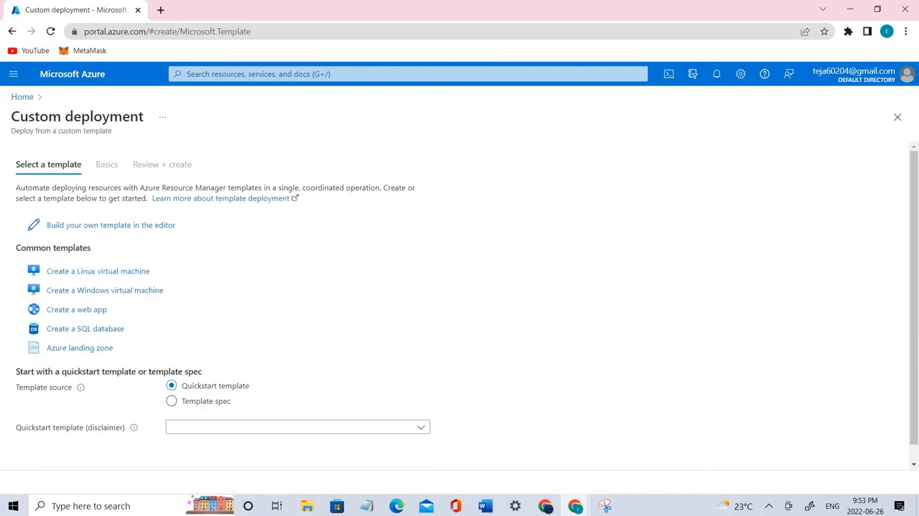
{"action": "left_click_drag", "start_coordinate": [177, 226], "coordinate": [47, 226]}
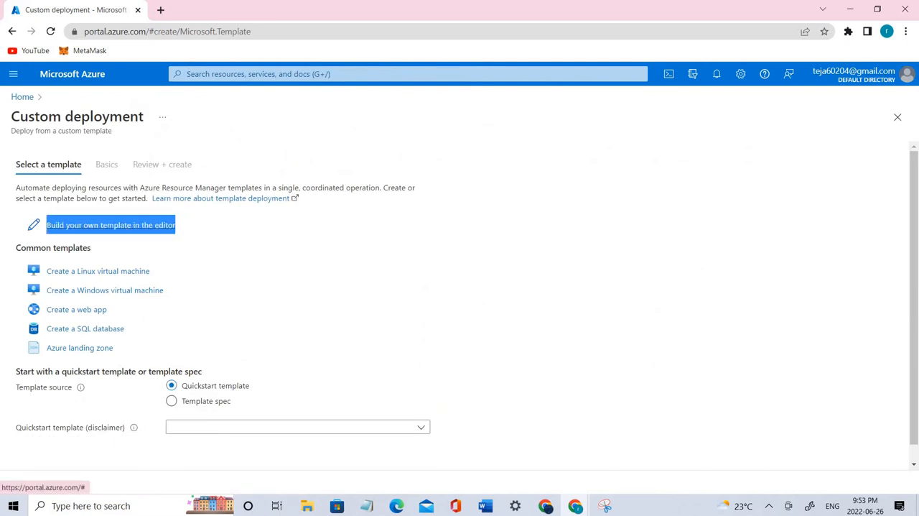
{"action": "left_click", "coordinate": [108, 225]}
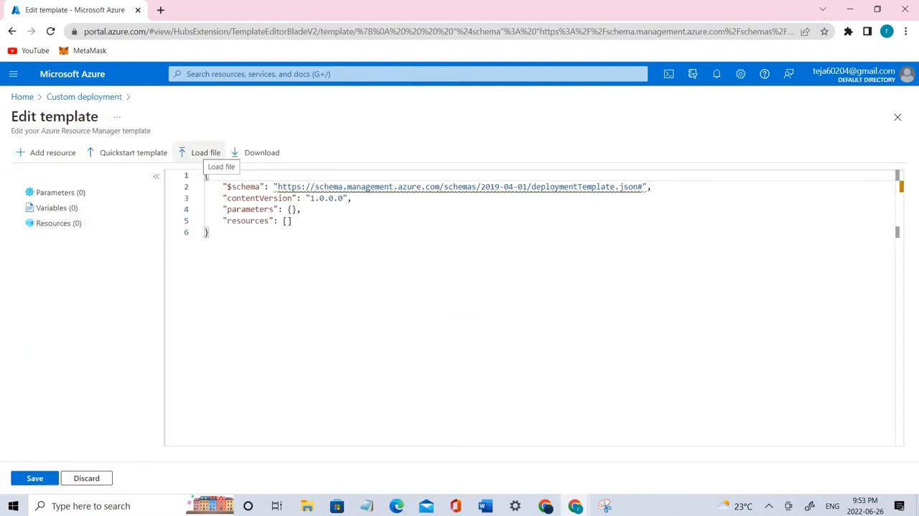
Step: Start loading a file into the template editor and browse to the Allfiles > Labs > 10 folder
{"action": "left_click", "coordinate": [206, 153]}
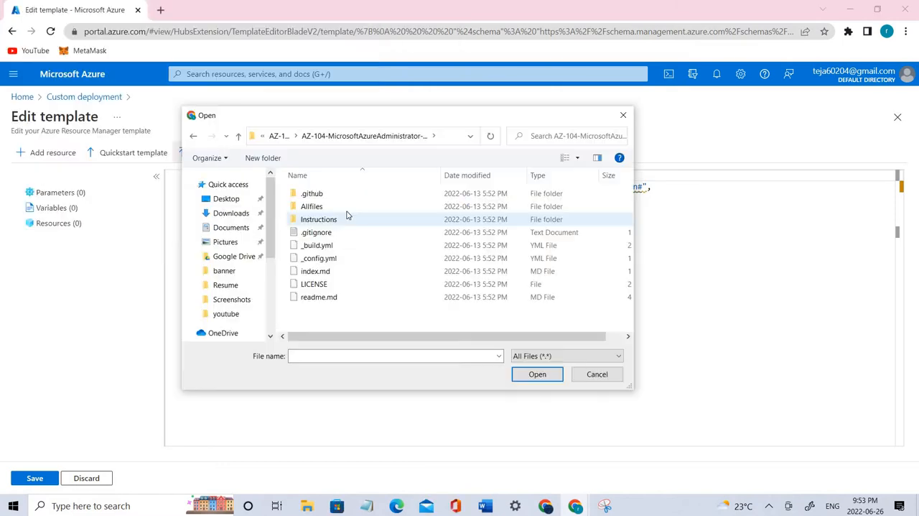
{"action": "double_click", "coordinate": [347, 208]}
{"action": "double_click", "coordinate": [334, 194]}
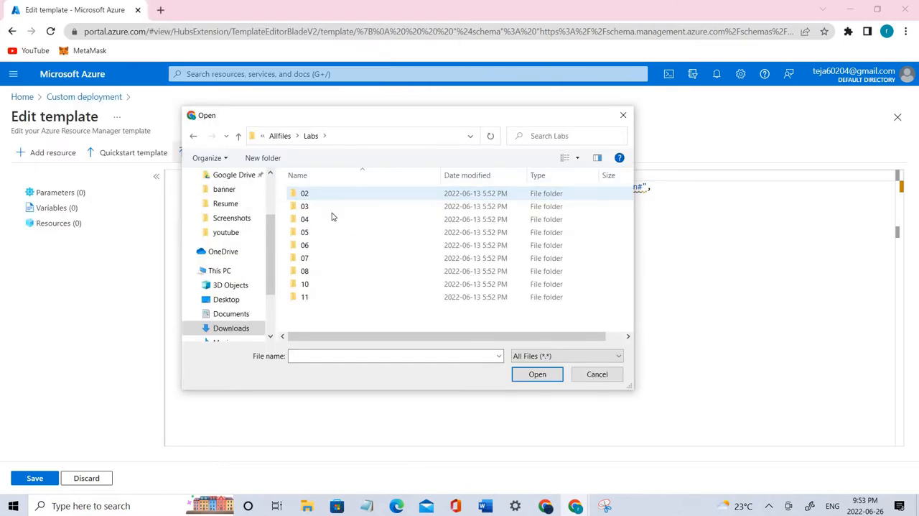
{"action": "double_click", "coordinate": [334, 285]}
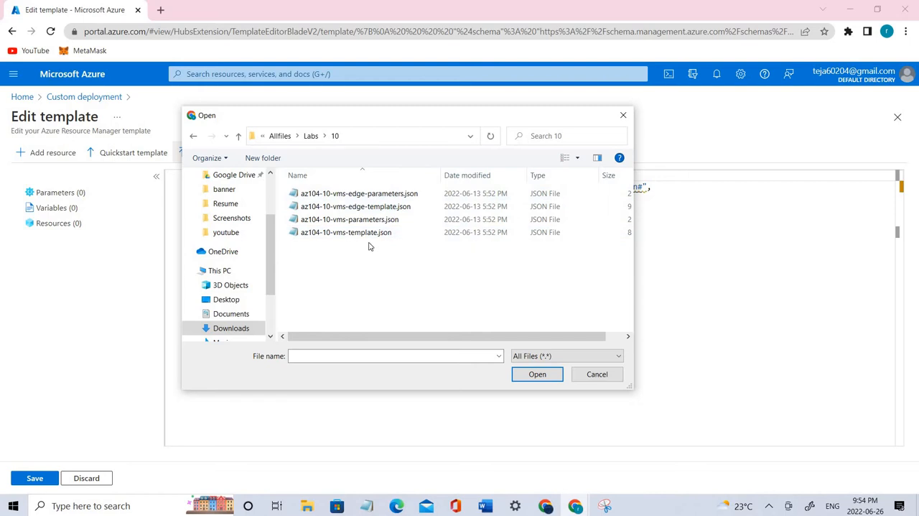
Step: Open az104-10-vms-edge-parameters.json in Notepad from the file dialog, examine its parameter values, and close it
{"action": "left_click", "coordinate": [356, 196]}
{"action": "right_click", "coordinate": [355, 196]}
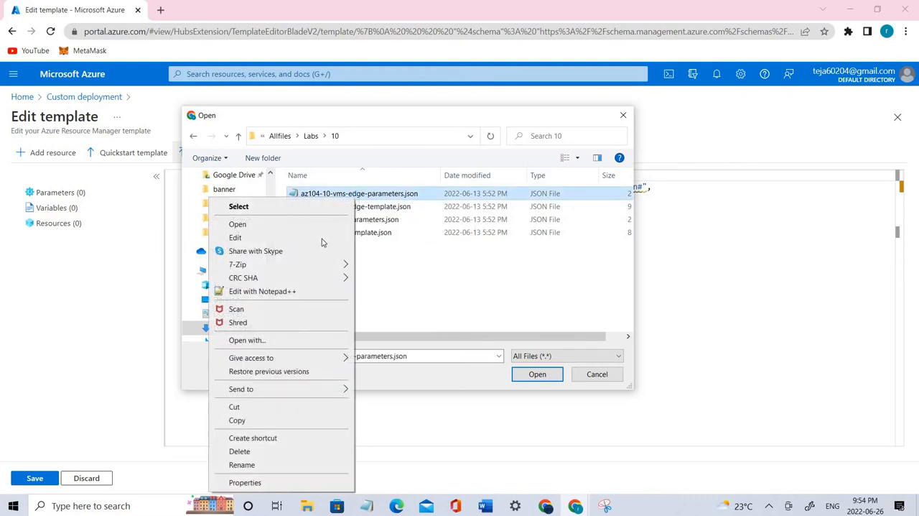
{"action": "left_click", "coordinate": [323, 237]}
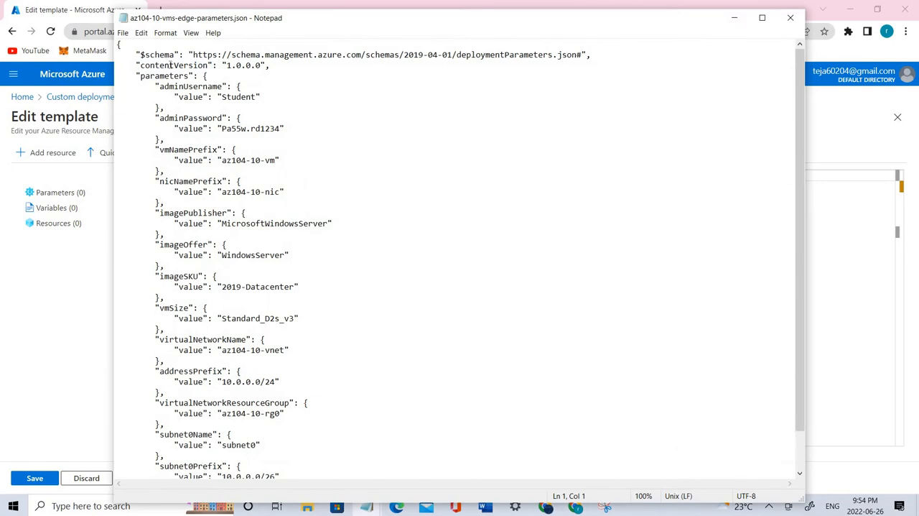
{"action": "left_click_drag", "start_coordinate": [171, 65], "coordinate": [419, 470]}
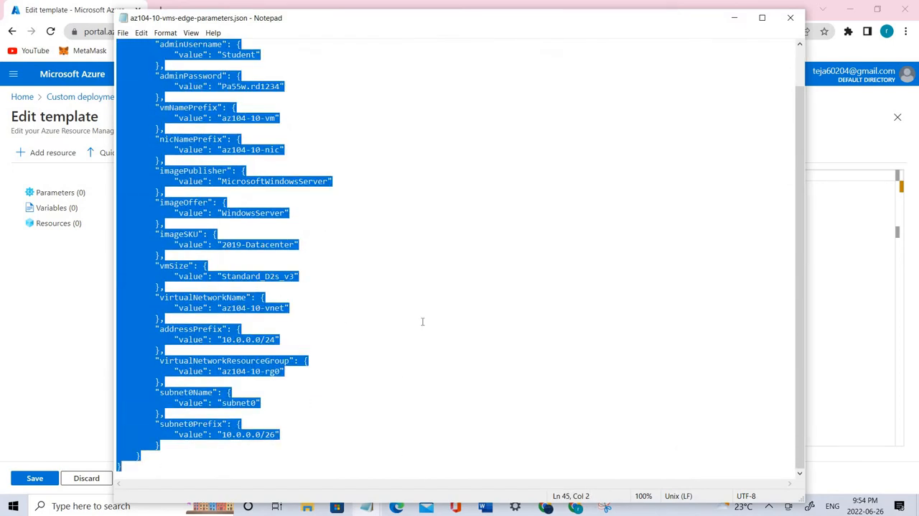
{"action": "scroll", "coordinate": [415, 45], "scroll_direction": "up", "scroll_amount": 2}
{"action": "left_click_drag", "start_coordinate": [208, 25], "coordinate": [182, 31]}
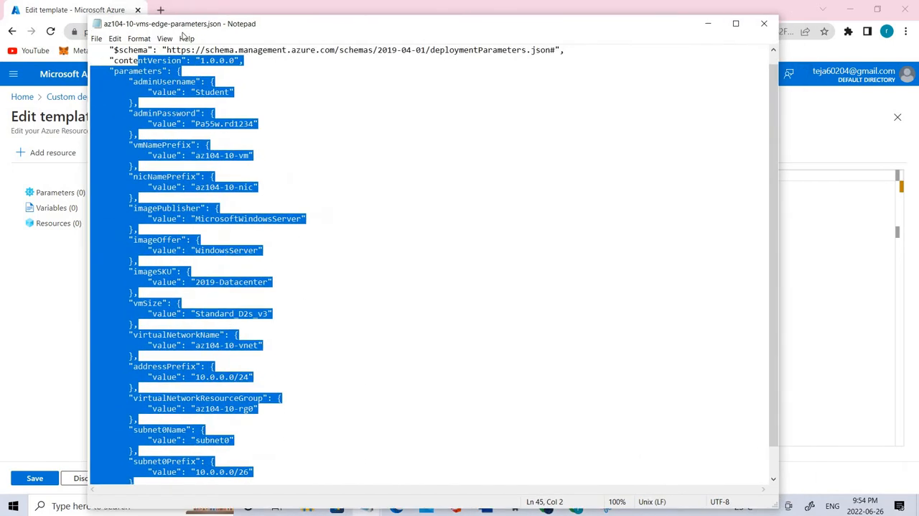
{"action": "left_click_drag", "start_coordinate": [557, 28], "coordinate": [338, 41]}
{"action": "left_click", "coordinate": [485, 37]}
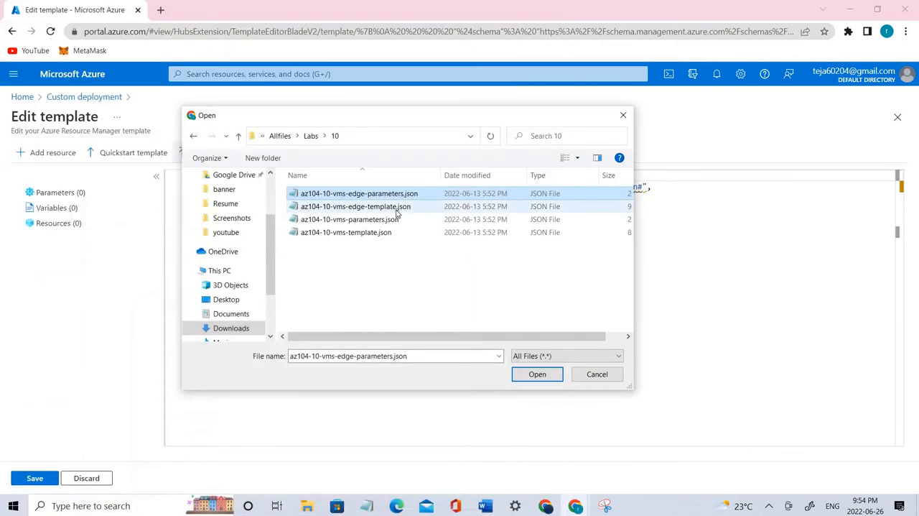
Step: Open az104-10-vms-edge-template.json in Notepad from the file dialog, look through its template definitions, and close it
{"action": "left_click", "coordinate": [396, 208]}
{"action": "right_click", "coordinate": [397, 205]}
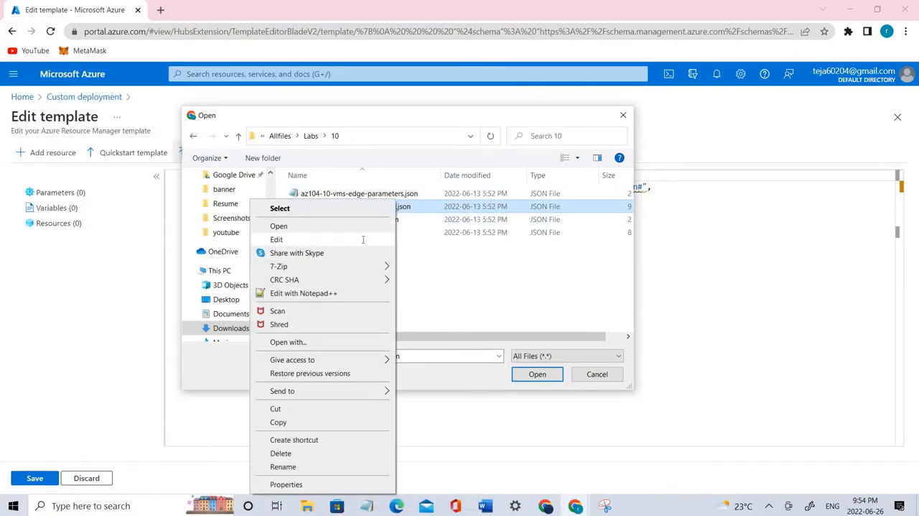
{"action": "left_click", "coordinate": [363, 239]}
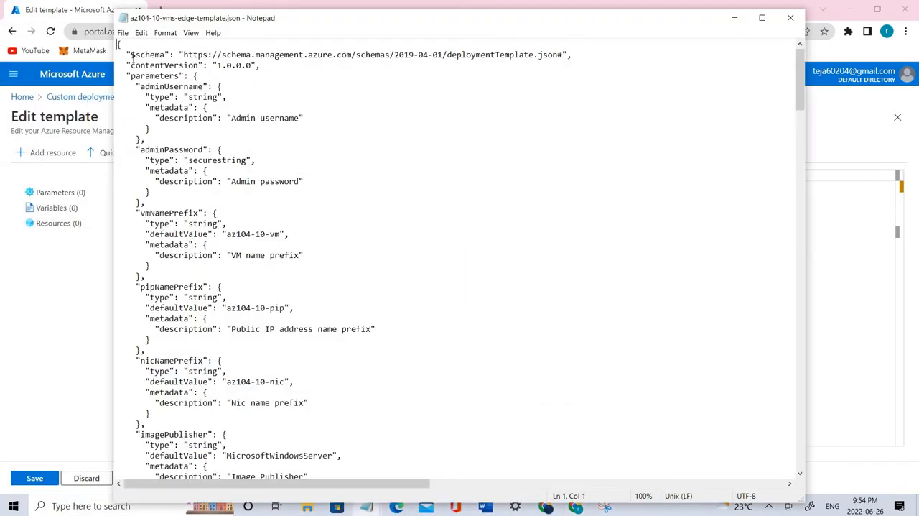
{"action": "left_click_drag", "start_coordinate": [131, 54], "coordinate": [400, 494]}
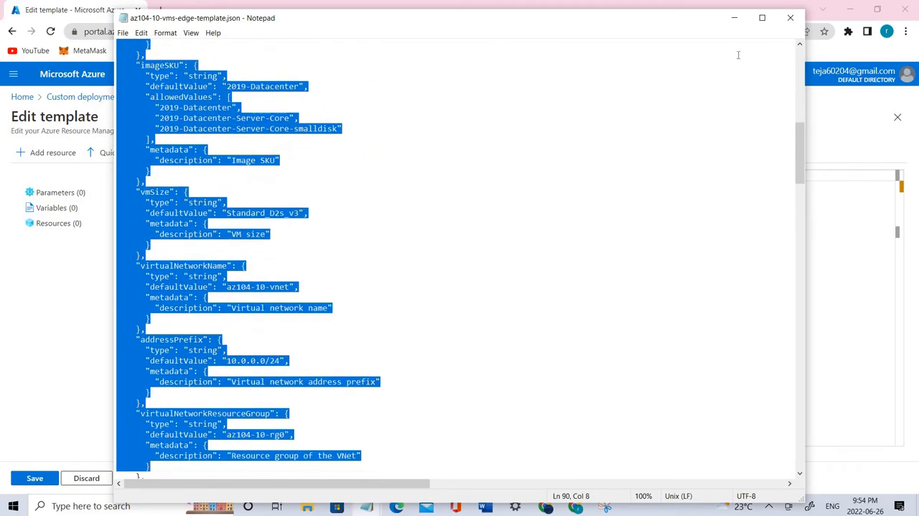
{"action": "left_click", "coordinate": [790, 18]}
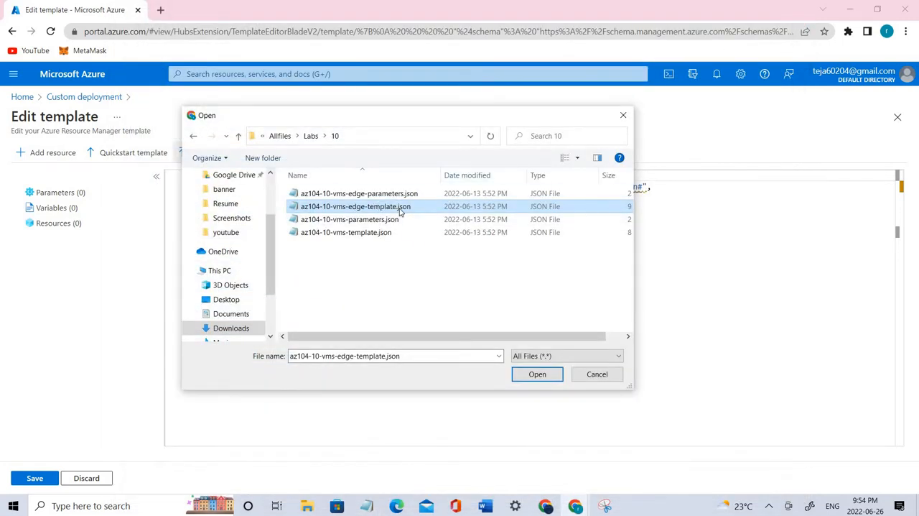
Step: Load az104-10-vms-edge-template.json into the template editor, expand its variables and parameters for inspection, and save the template
{"action": "double_click", "coordinate": [396, 208]}
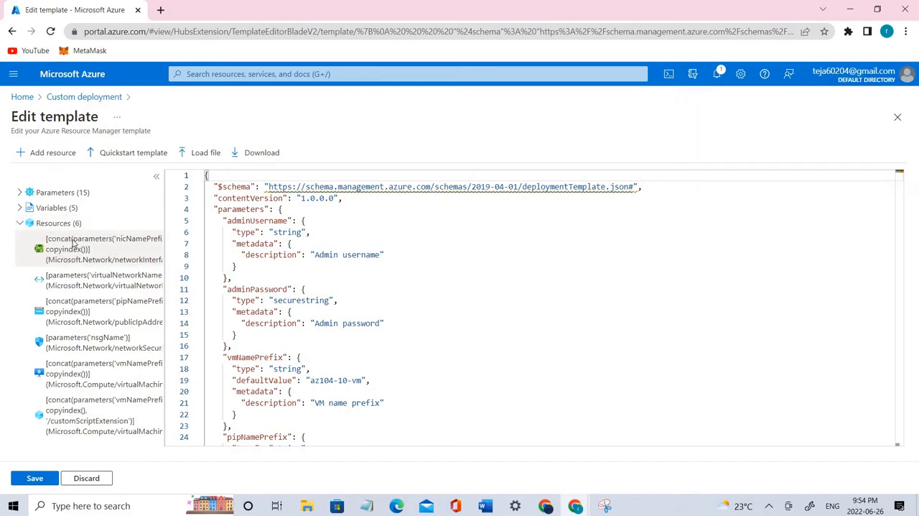
{"action": "left_click", "coordinate": [20, 207]}
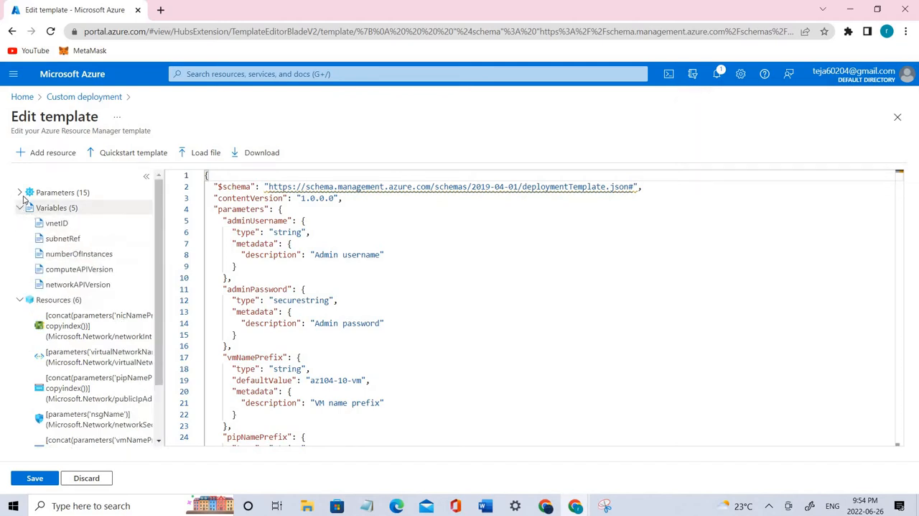
{"action": "left_click", "coordinate": [23, 197]}
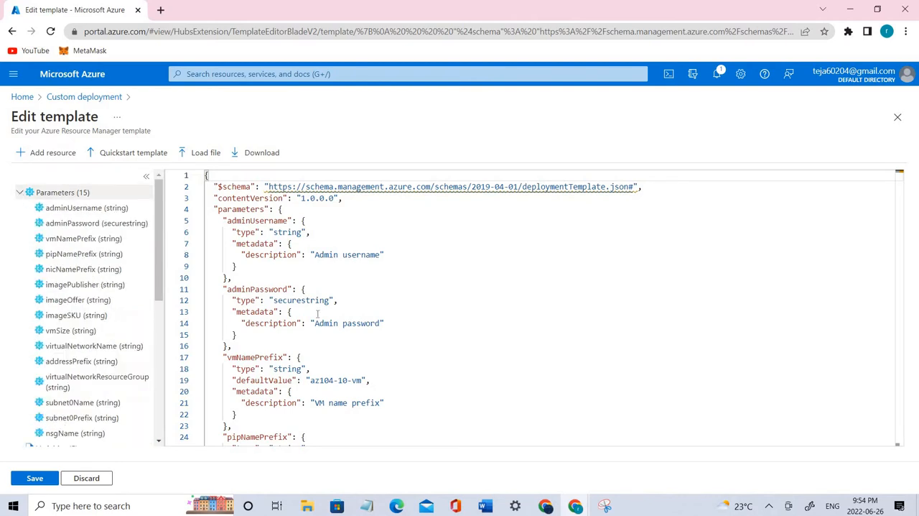
{"action": "scroll", "coordinate": [336, 332], "scroll_direction": "down", "scroll_amount": 4}
{"action": "left_click", "coordinate": [33, 479]}
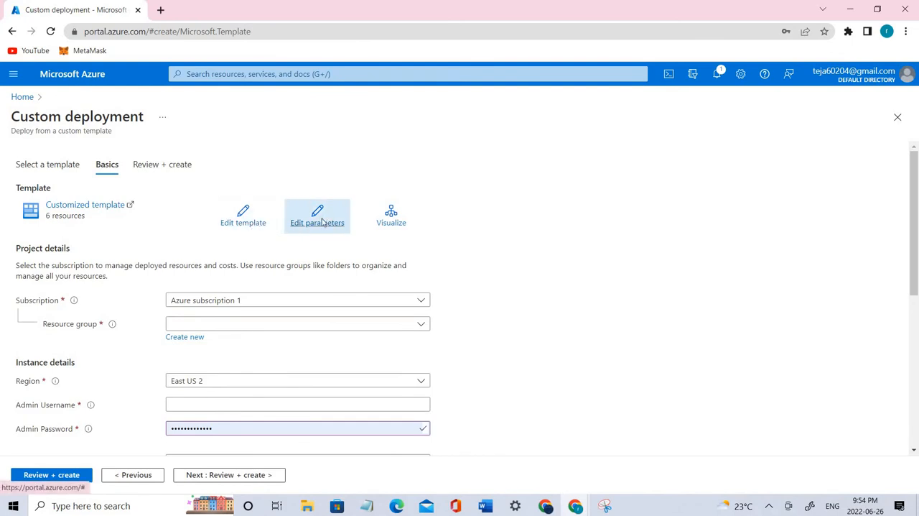
Step: Edit the deployment parameters by loading az104-10-vms-edge-parameters.json, and save them
{"action": "left_click", "coordinate": [320, 222]}
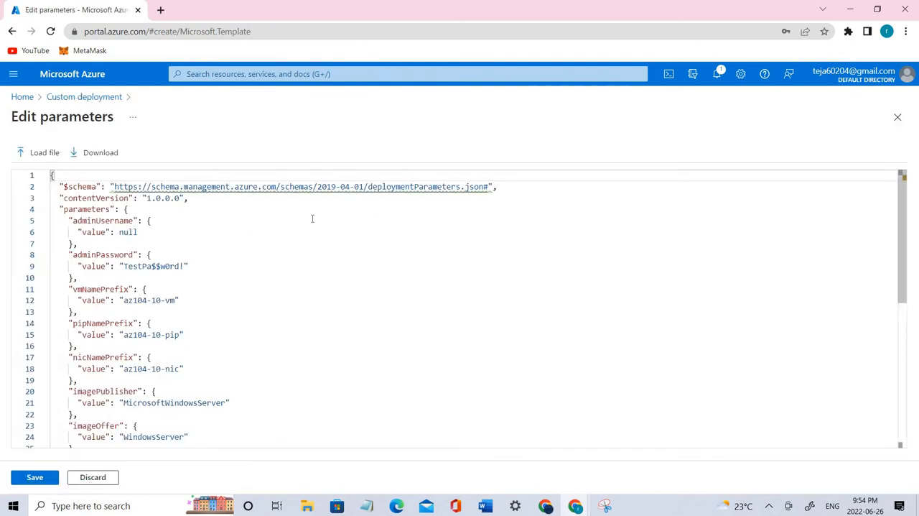
{"action": "left_click", "coordinate": [36, 152]}
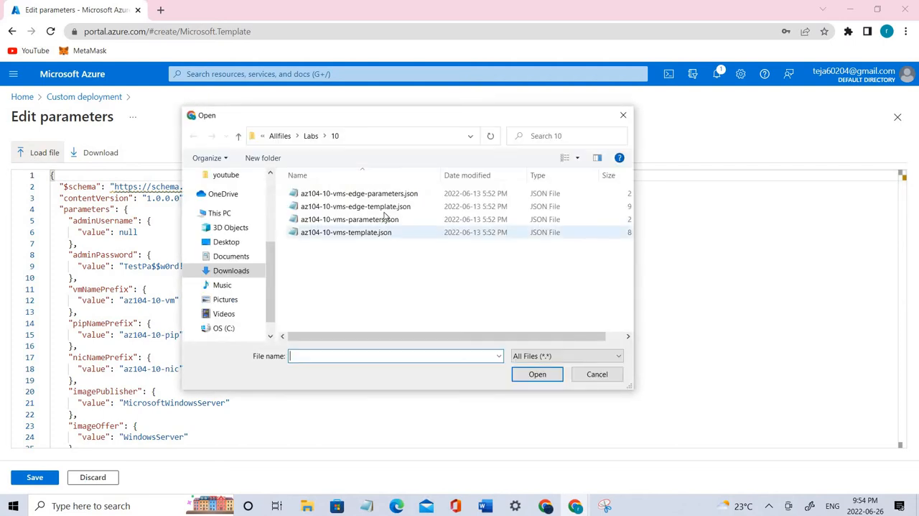
{"action": "double_click", "coordinate": [392, 194]}
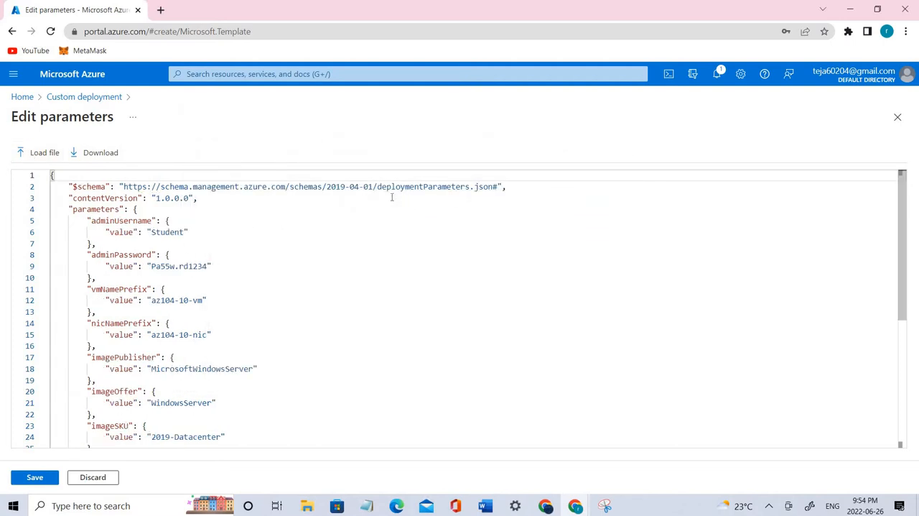
{"action": "left_click", "coordinate": [32, 478]}
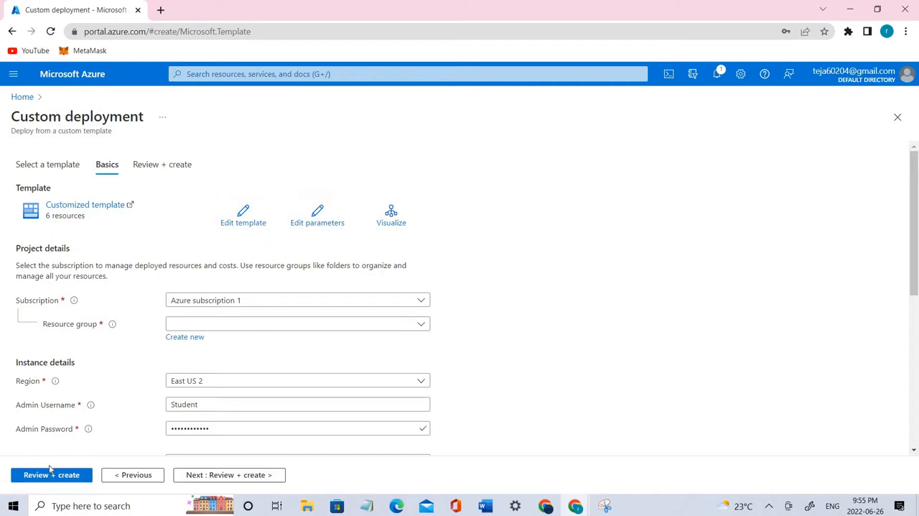
Step: Review the custom deployment's instance details and examine its resource dependencies in the visualizer, returning to the deployment form
{"action": "scroll", "coordinate": [123, 270], "scroll_direction": "down", "scroll_amount": 3}
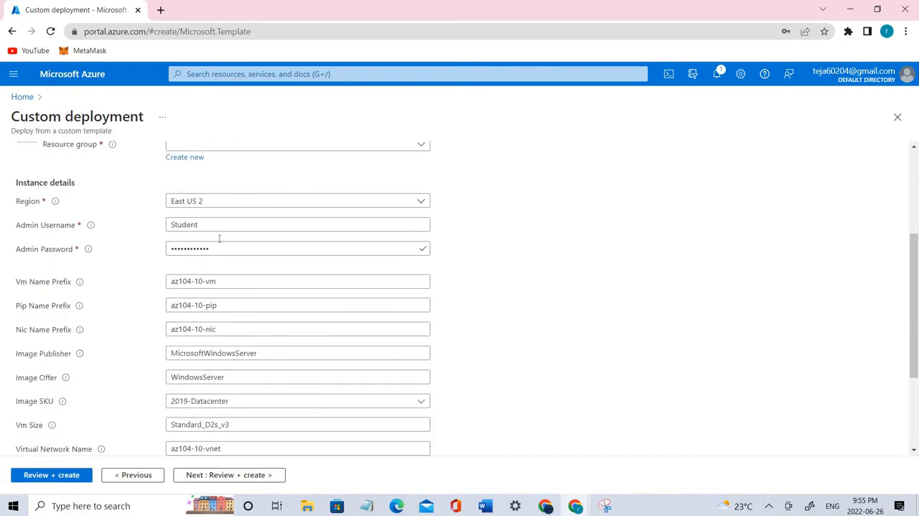
{"action": "scroll", "coordinate": [257, 405], "scroll_direction": "down", "scroll_amount": 2}
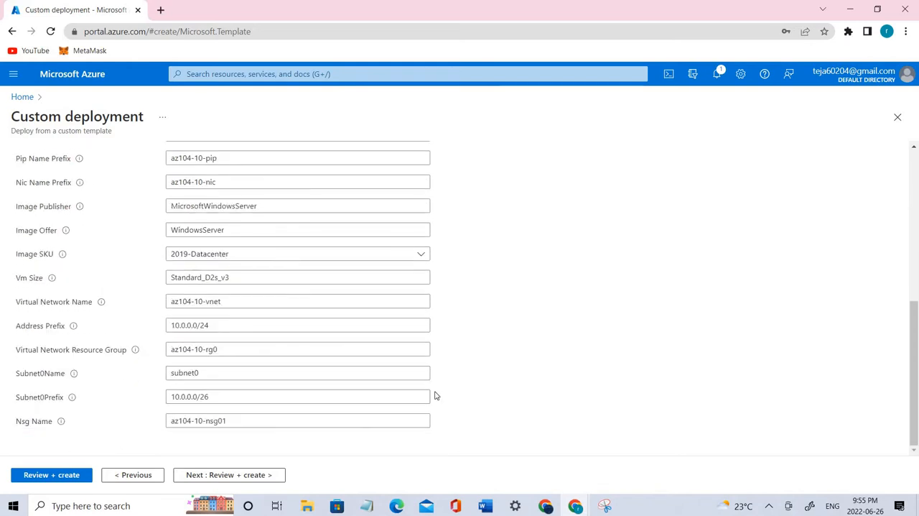
{"action": "scroll", "coordinate": [419, 360], "scroll_direction": "up", "scroll_amount": 3}
{"action": "scroll", "coordinate": [419, 360], "scroll_direction": "up", "scroll_amount": 2}
{"action": "left_click", "coordinate": [392, 217]}
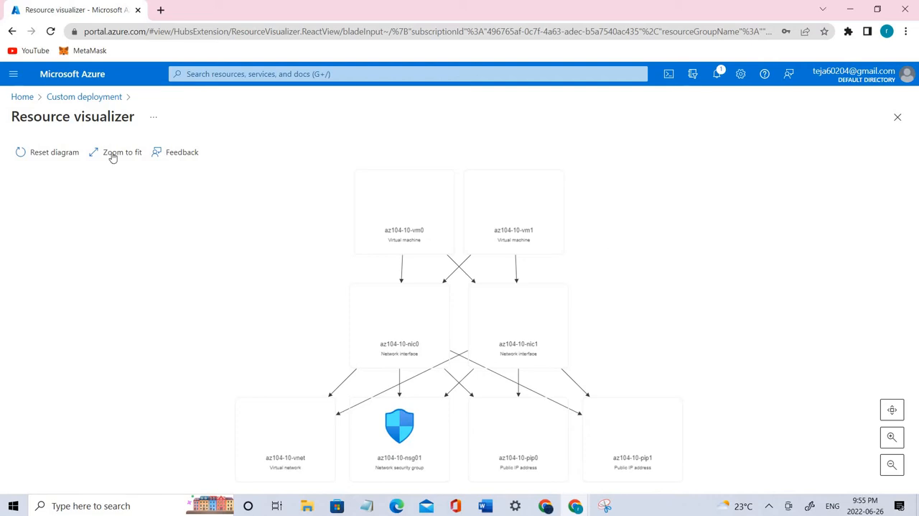
{"action": "left_click", "coordinate": [58, 100]}
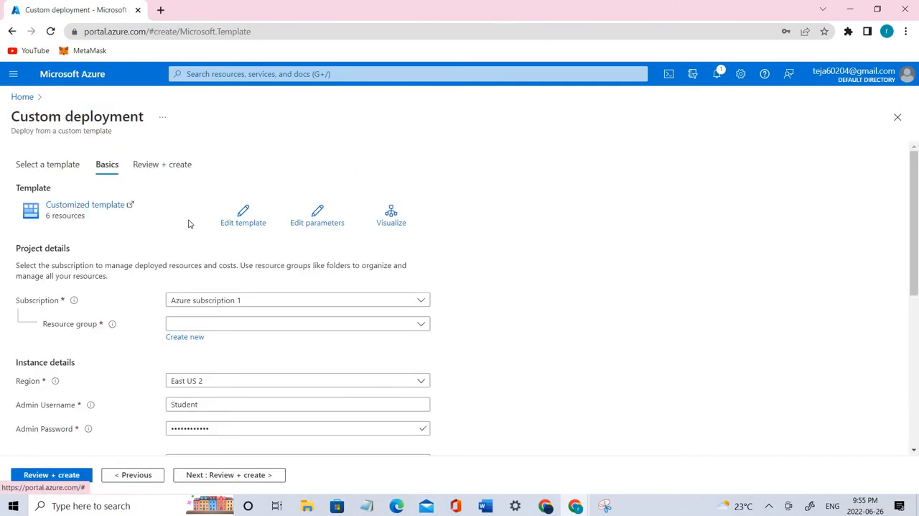
Step: Reopen the deployment's template to examine its parameter definitions, and return to the portal home page
{"action": "left_click", "coordinate": [260, 228]}
{"action": "left_click_drag", "start_coordinate": [292, 392], "coordinate": [243, 221]}
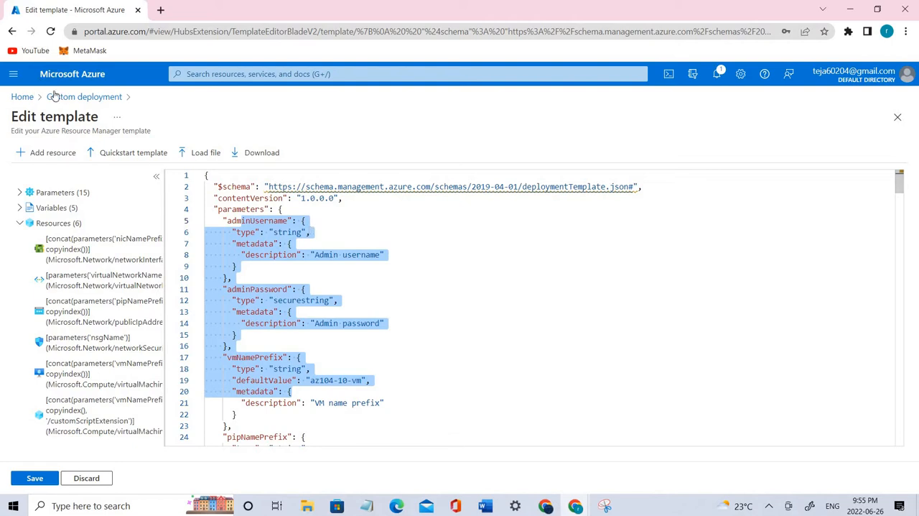
{"action": "left_click", "coordinate": [22, 98]}
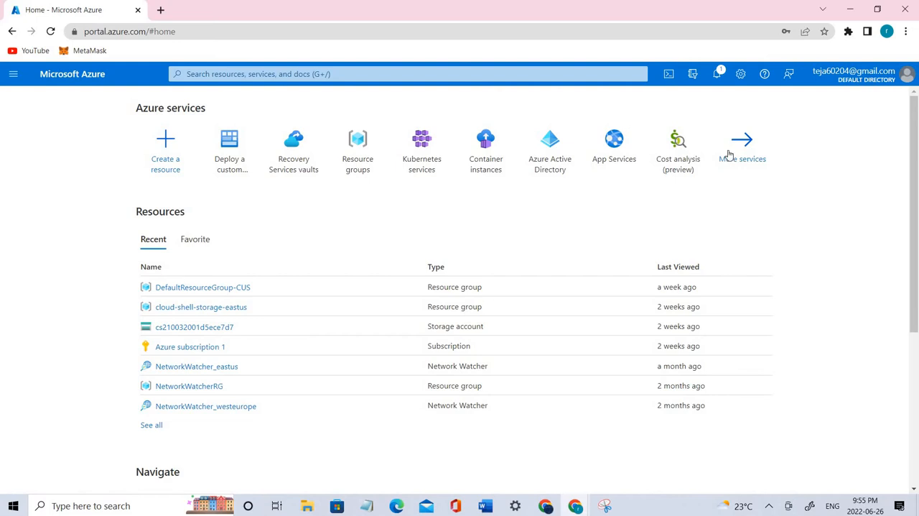
Step: Open Cloud Shell and switch its environment from Bash to PowerShell, confirming the change
{"action": "left_click", "coordinate": [669, 75]}
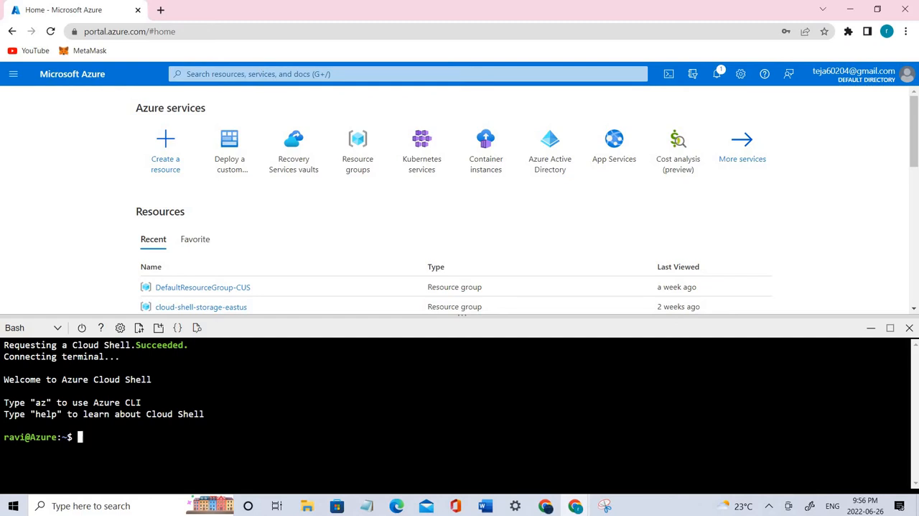
{"action": "left_click", "coordinate": [52, 328]}
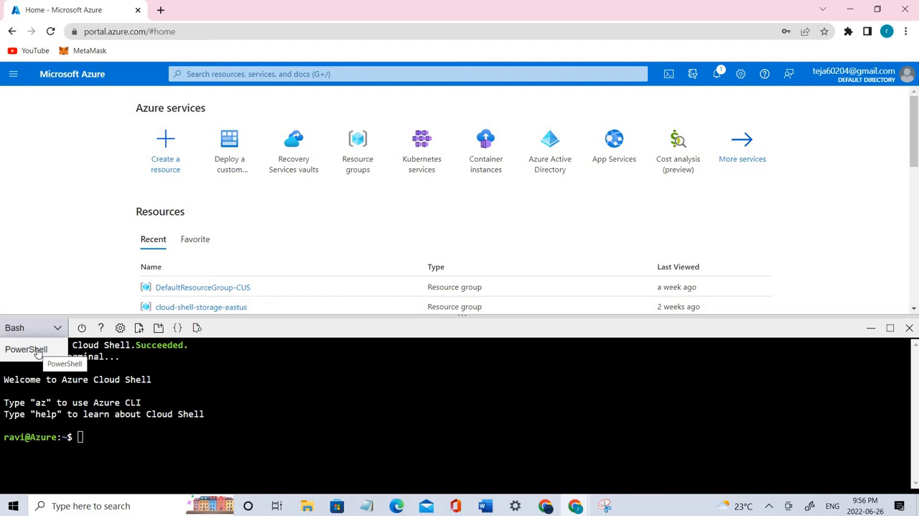
{"action": "left_click", "coordinate": [37, 353]}
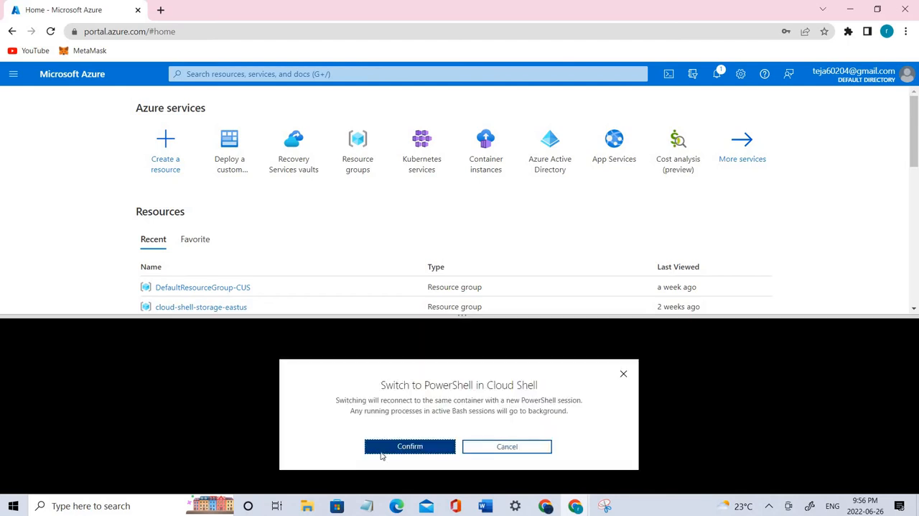
{"action": "left_click", "coordinate": [382, 451]}
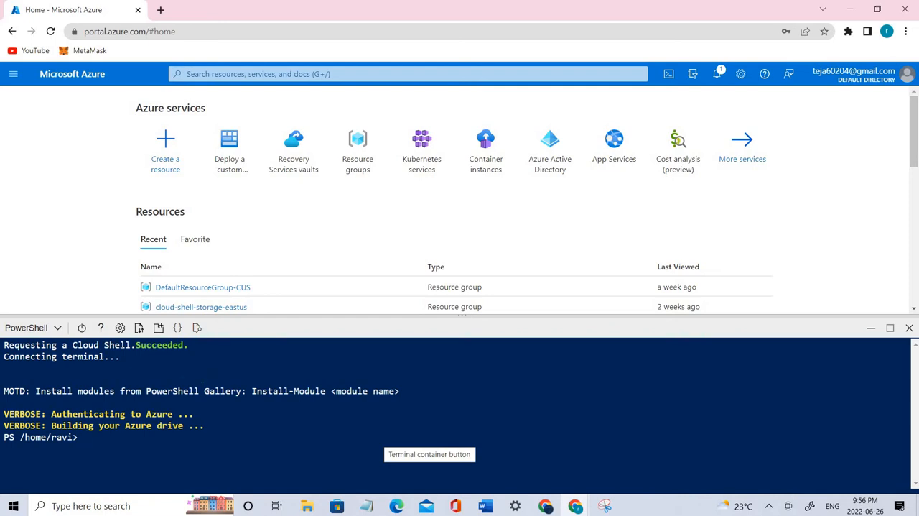
Step: Upload az104-10-vms-edge-parameters.json from the Labs\10 folder to the Cloud Shell home directory
{"action": "left_click", "coordinate": [139, 328]}
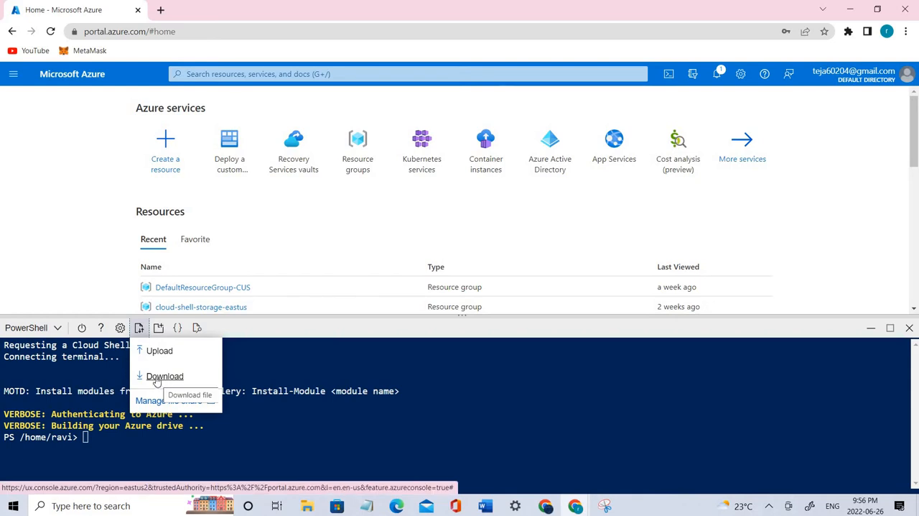
{"action": "left_click", "coordinate": [158, 350]}
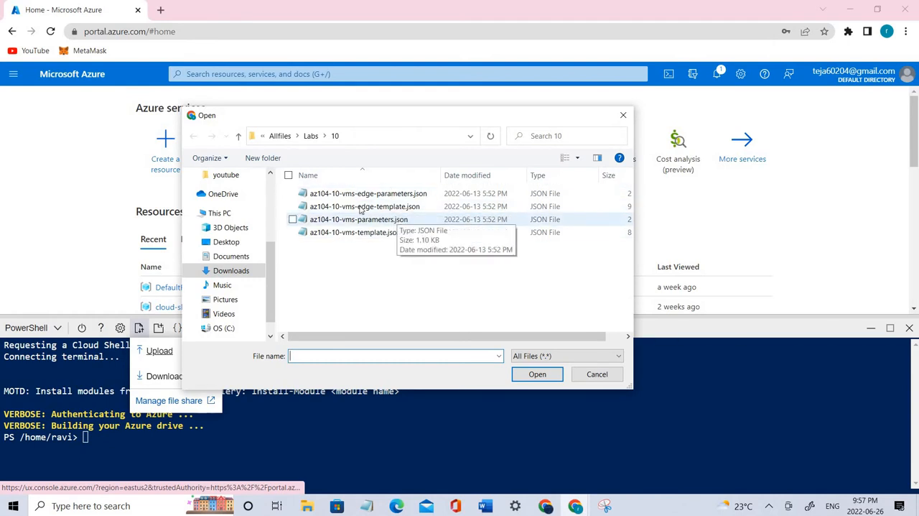
{"action": "left_click", "coordinate": [293, 196]}
{"action": "left_click", "coordinate": [293, 207]}
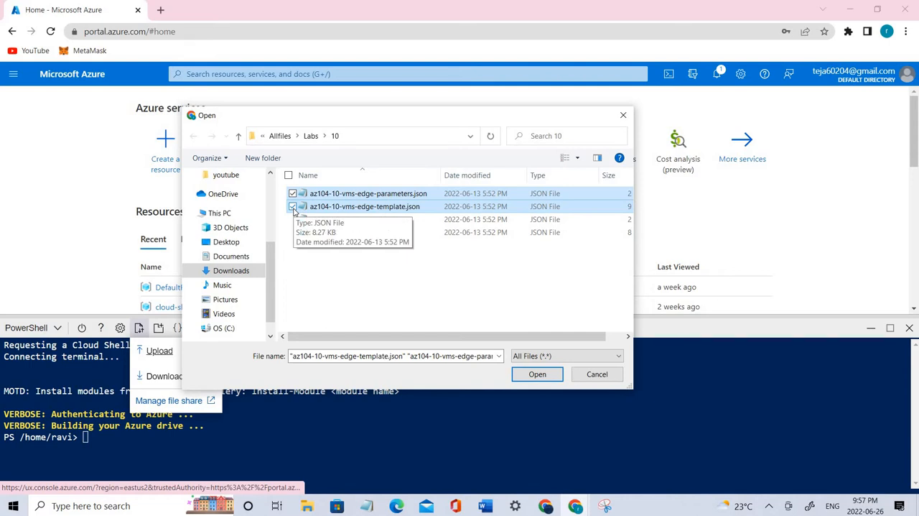
{"action": "left_click", "coordinate": [292, 207]}
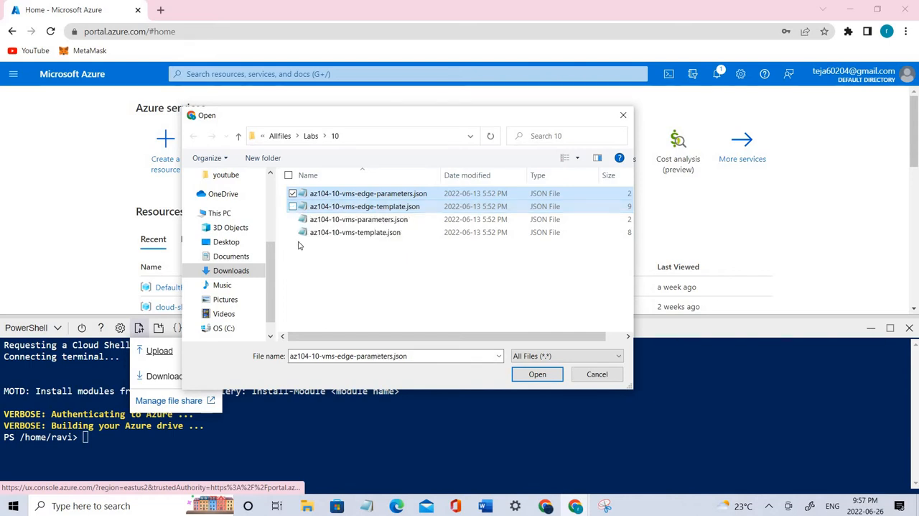
{"action": "double_click", "coordinate": [362, 195]}
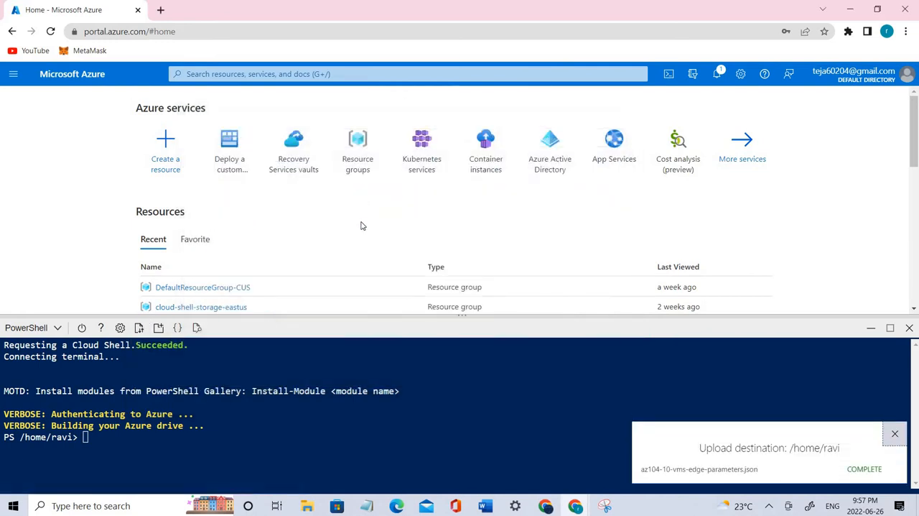
{"action": "left_click_drag", "start_coordinate": [835, 445], "coordinate": [688, 458]}
{"action": "left_click_drag", "start_coordinate": [845, 471], "coordinate": [888, 474]}
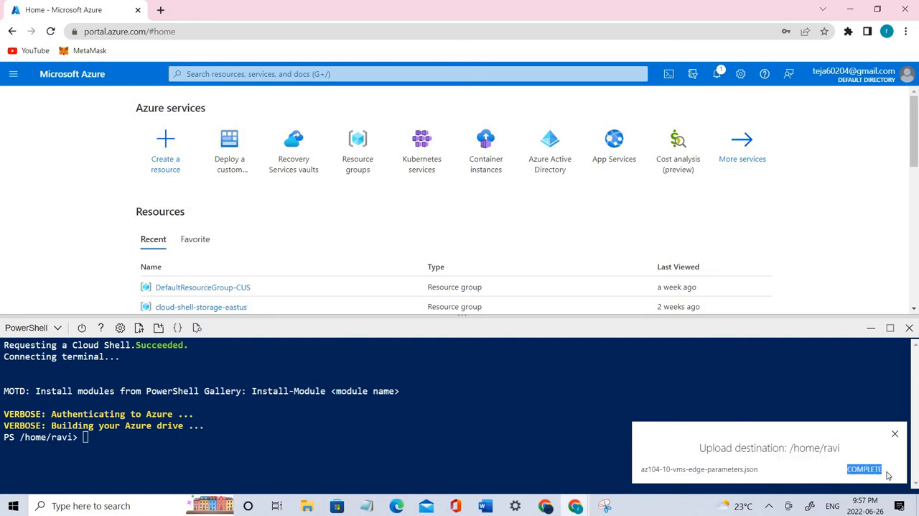
Step: Upload az104-10-vms-edge-template.json from the same folder to the Cloud Shell home directory
{"action": "left_click", "coordinate": [139, 328]}
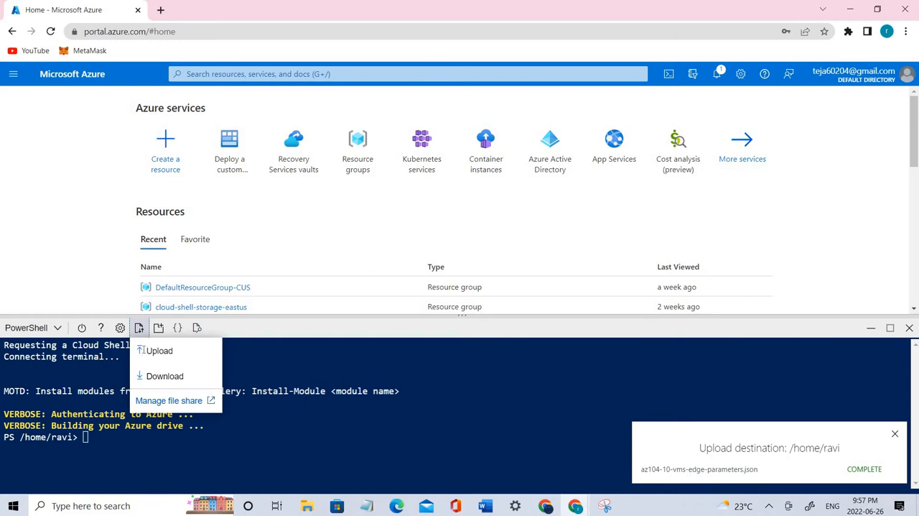
{"action": "left_click", "coordinate": [143, 350]}
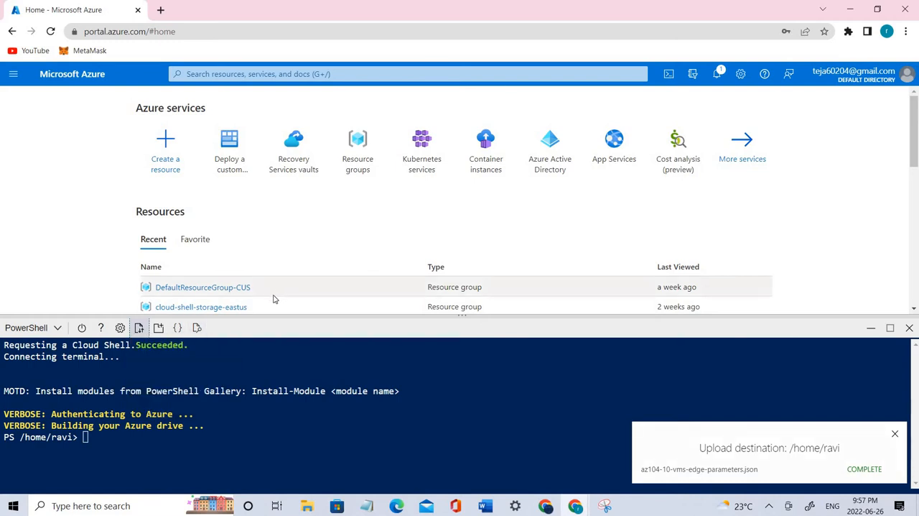
{"action": "left_click", "coordinate": [141, 328]}
{"action": "left_click", "coordinate": [154, 350]}
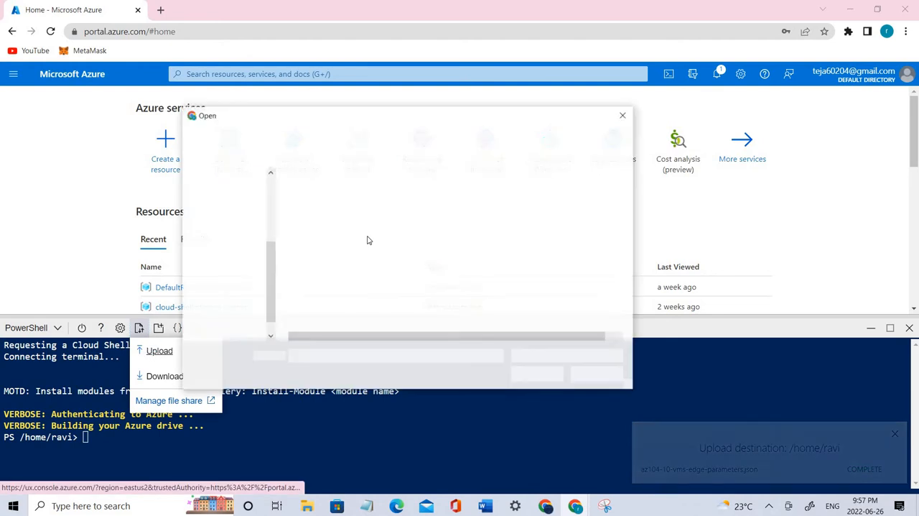
{"action": "double_click", "coordinate": [314, 207]}
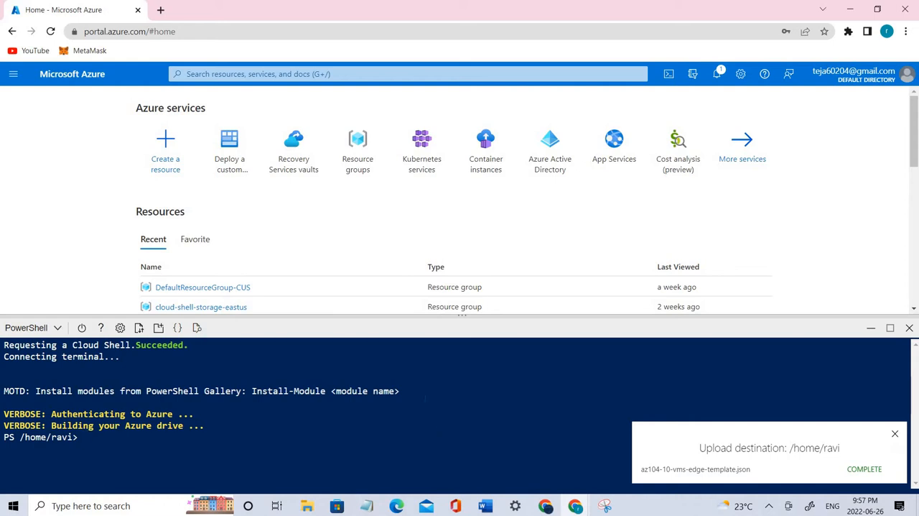
Step: List the home directory's files with ls and look for the two az104-10-vms-edge JSON files
{"action": "type", "text": "ls"}
{"action": "key", "text": "Return"}
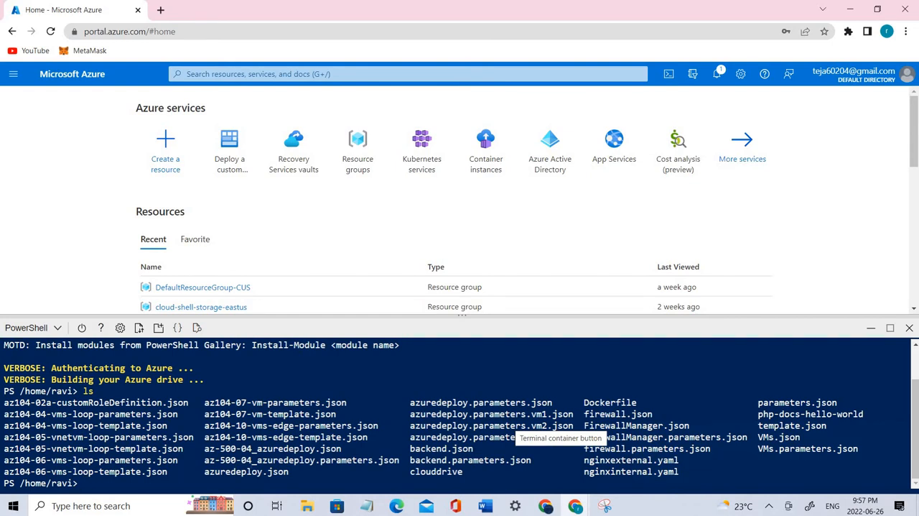
{"action": "left_click_drag", "start_coordinate": [204, 426], "coordinate": [369, 436]}
{"action": "left_click", "coordinate": [369, 436]}
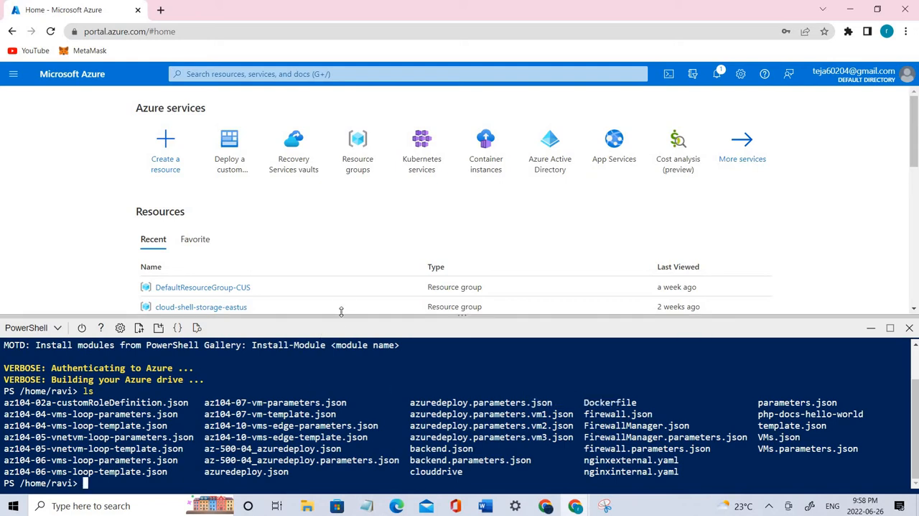
{"action": "left_click_drag", "start_coordinate": [339, 318], "coordinate": [342, 278]}
{"action": "left_click_drag", "start_coordinate": [330, 353], "coordinate": [347, 344]}
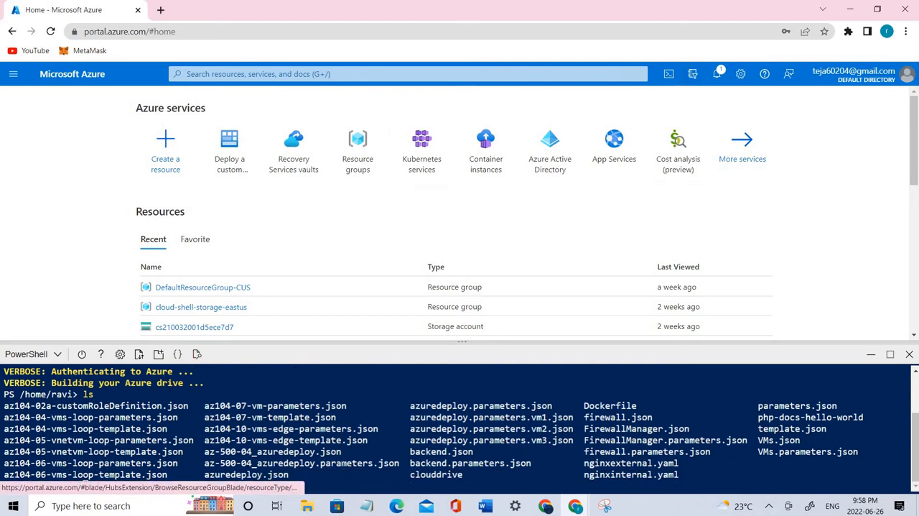
Step: Open the local az104-10-vms-edge-parameters.json in Notepad, examine its admin username and password parameters, and close the file and its folder
{"action": "left_click", "coordinate": [311, 507]}
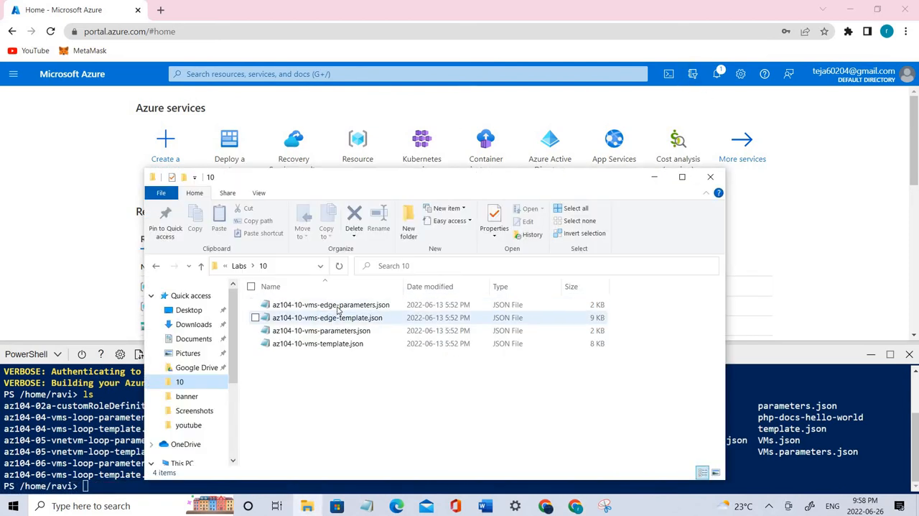
{"action": "left_click", "coordinate": [337, 307]}
{"action": "double_click", "coordinate": [338, 306]}
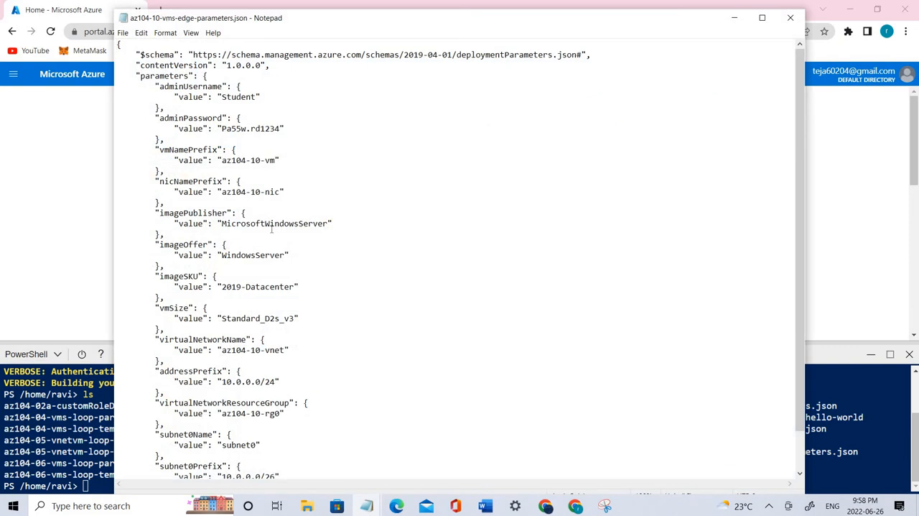
{"action": "scroll", "coordinate": [272, 242], "scroll_direction": "down", "scroll_amount": 2}
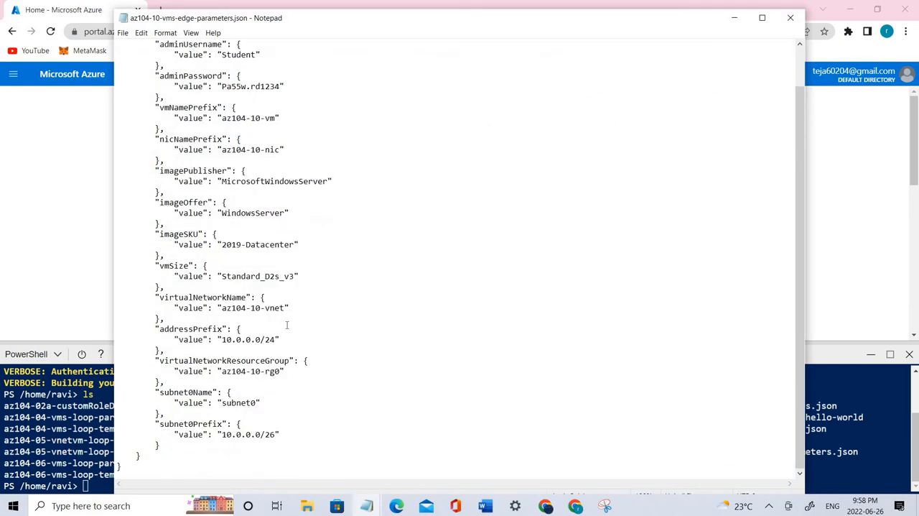
{"action": "scroll", "coordinate": [287, 325], "scroll_direction": "up", "scroll_amount": 2}
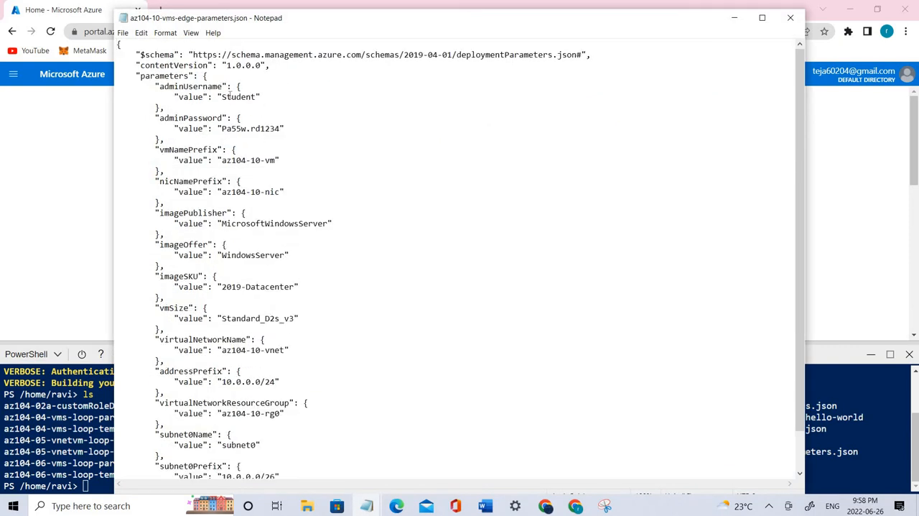
{"action": "left_click_drag", "start_coordinate": [160, 86], "coordinate": [247, 97]}
{"action": "left_click_drag", "start_coordinate": [160, 118], "coordinate": [285, 129]}
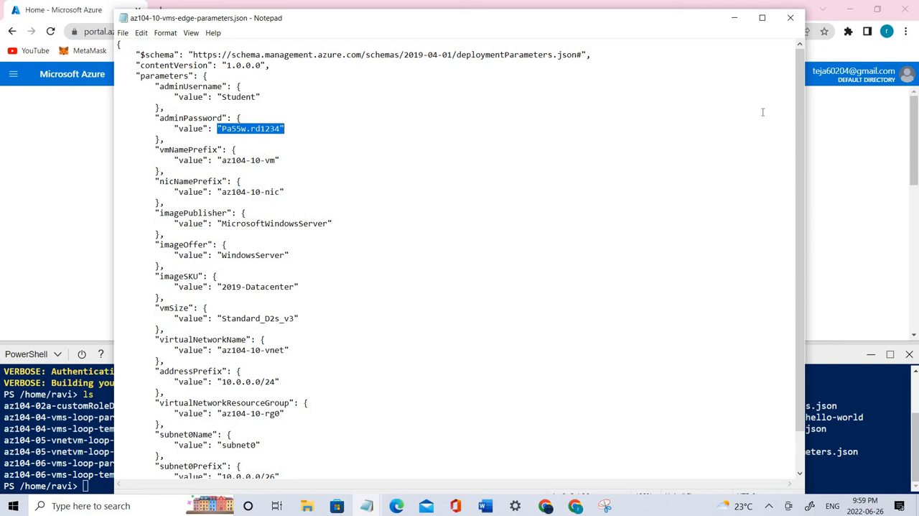
{"action": "left_click", "coordinate": [790, 17]}
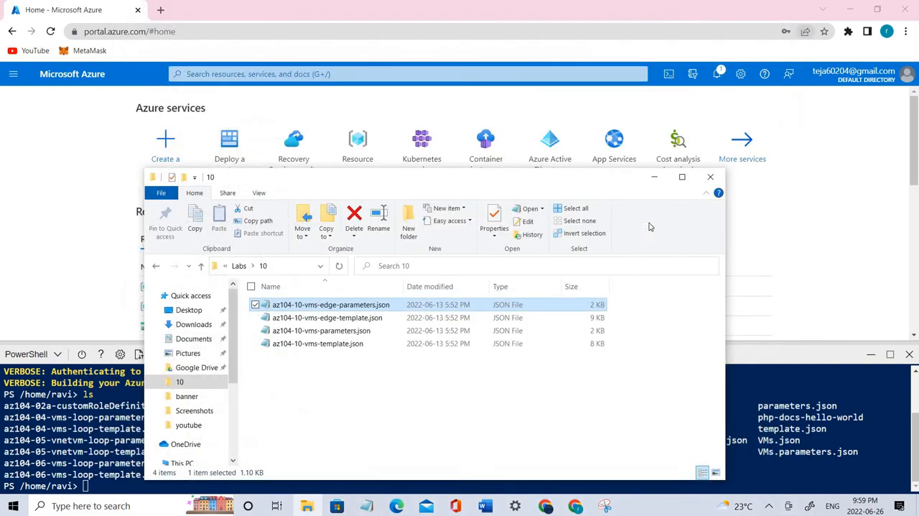
{"action": "left_click", "coordinate": [709, 178]}
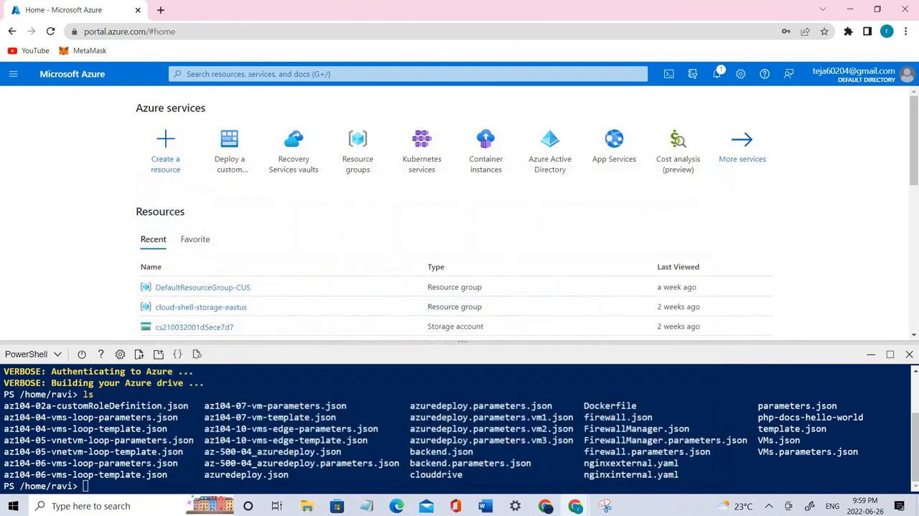
Step: Enlarge the Cloud Shell pane and set the $location variable to 'eastus' in place of the [Azure_region] placeholder
{"action": "left_click_drag", "start_coordinate": [454, 344], "coordinate": [460, 156]}
{"action": "left_click", "coordinate": [599, 410]}
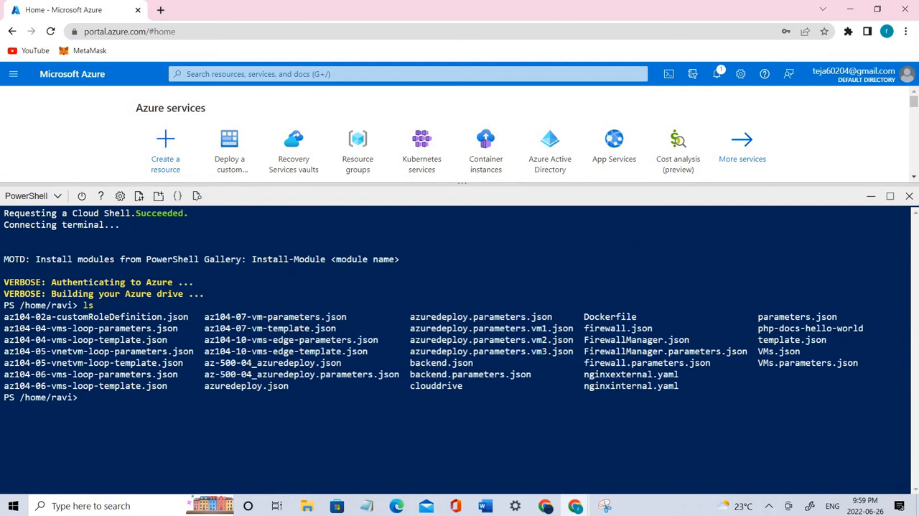
{"action": "key", "text": "alt+Tab"}
{"action": "left_click", "coordinate": [223, 411]}
{"action": "type", "text": "$location = '[Azure_region]'"}
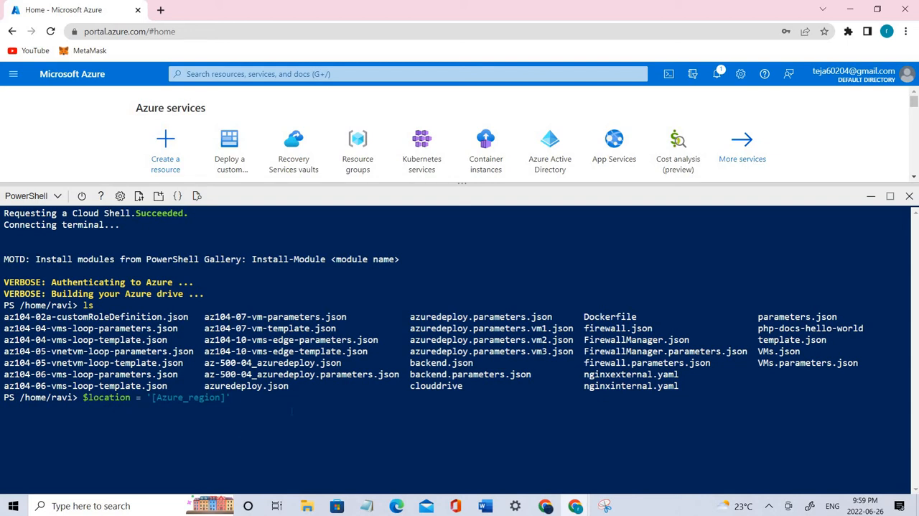
{"action": "key", "text": "BackSpace"}
{"action": "key", "text": "BackSpace"}
{"action": "key", "text": "BackSpace"}
{"action": "key", "text": "BackSpace"}
{"action": "key", "text": "BackSpace"}
{"action": "key", "text": "BackSpace"}
{"action": "key", "text": "BackSpace"}
{"action": "key", "text": "BackSpace"}
{"action": "key", "text": "BackSpace"}
{"action": "key", "text": "BackSpace"}
{"action": "key", "text": "BackSpace"}
{"action": "key", "text": "BackSpace"}
{"action": "key", "text": "BackSpace"}
{"action": "key", "text": "BackSpace"}
{"action": "key", "text": "BackSpace"}
{"action": "type", "text": "Eastus"}
{"action": "key", "text": "Return"}
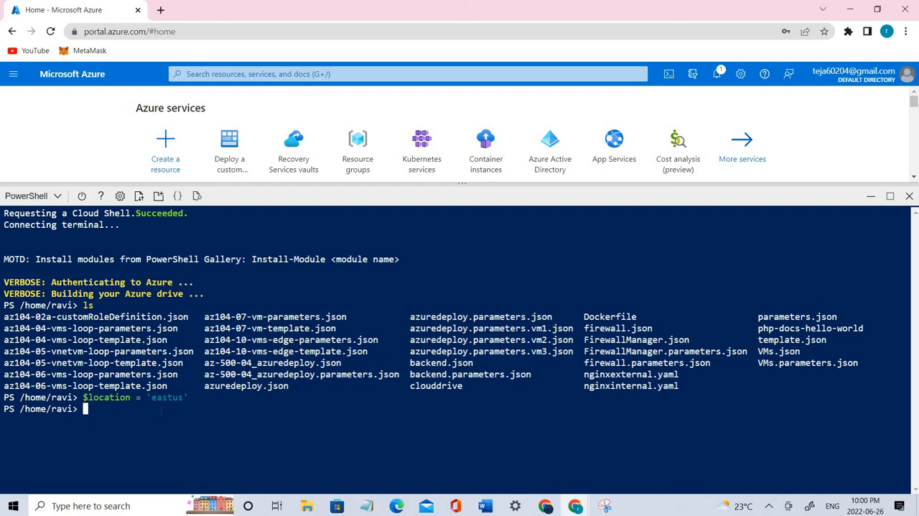
Step: Enter the assignment $rgName = 'az104-10-rg0' at the PowerShell prompt without running it
{"action": "type", "text": "$rgName = 'az104-10-rg0'"}
{"action": "left_click_drag", "start_coordinate": [206, 409], "coordinate": [141, 410]}
Step: Pin the portal's browser tab, duplicate it, and open Resource groups in the duplicate
{"action": "right_click", "coordinate": [94, 8]}
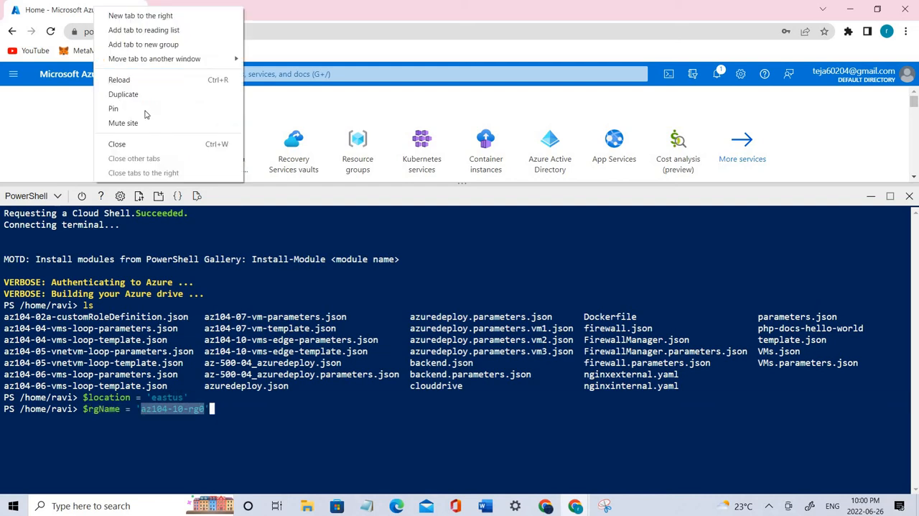
{"action": "left_click", "coordinate": [153, 106]}
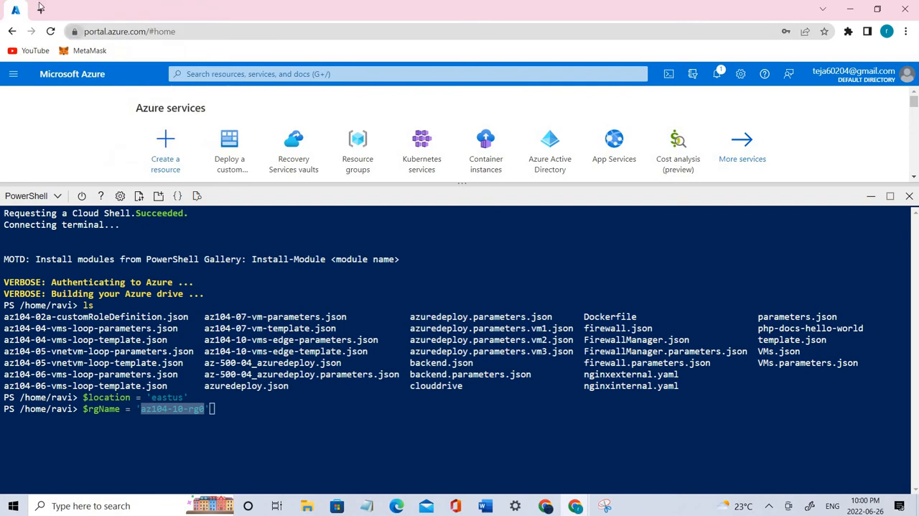
{"action": "right_click", "coordinate": [10, 12]}
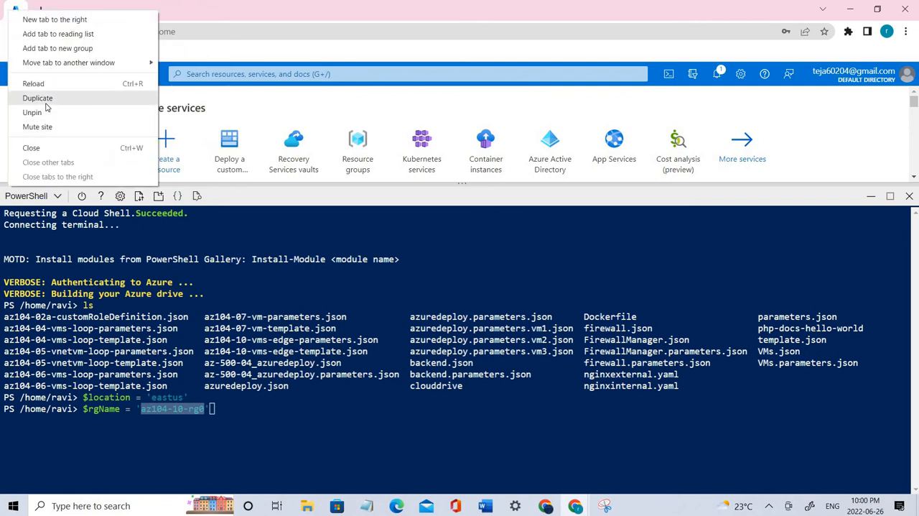
{"action": "left_click", "coordinate": [23, 97]}
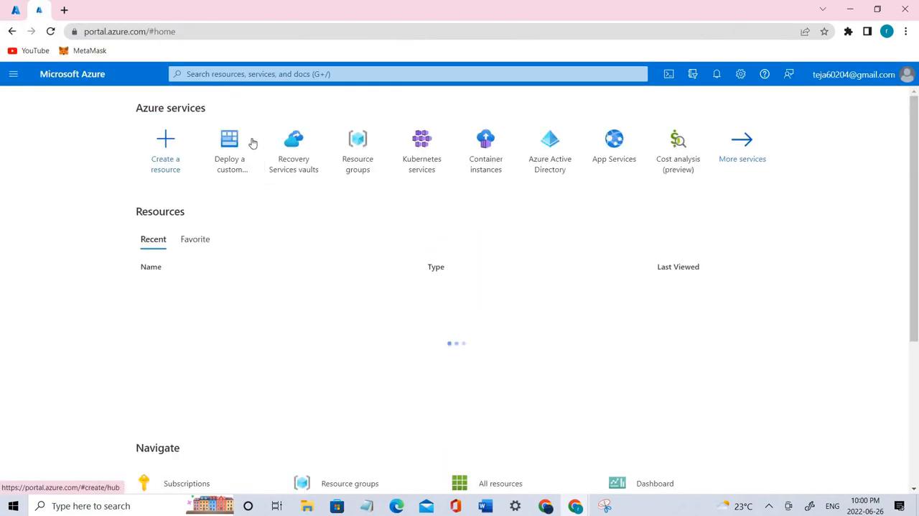
{"action": "left_click", "coordinate": [358, 147]}
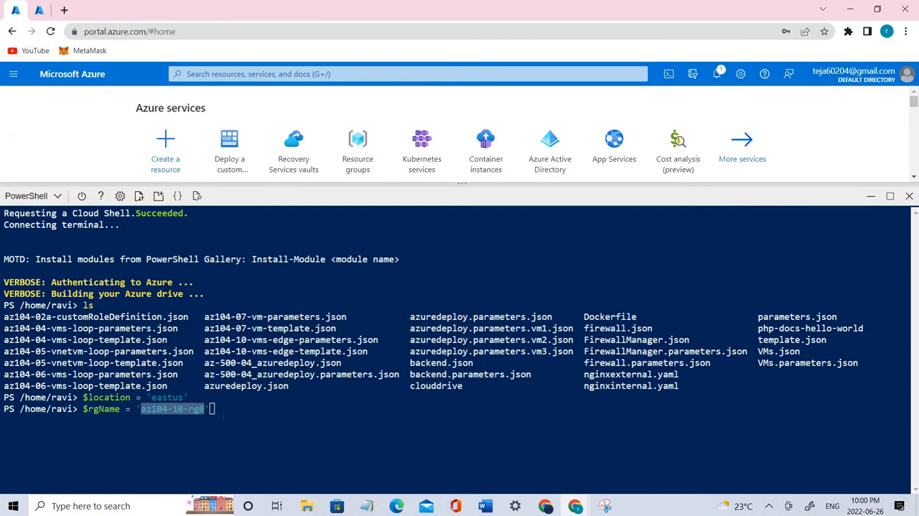
Step: Return to the Cloud Shell tab and run the pending $rgName assignment
{"action": "left_click", "coordinate": [224, 414]}
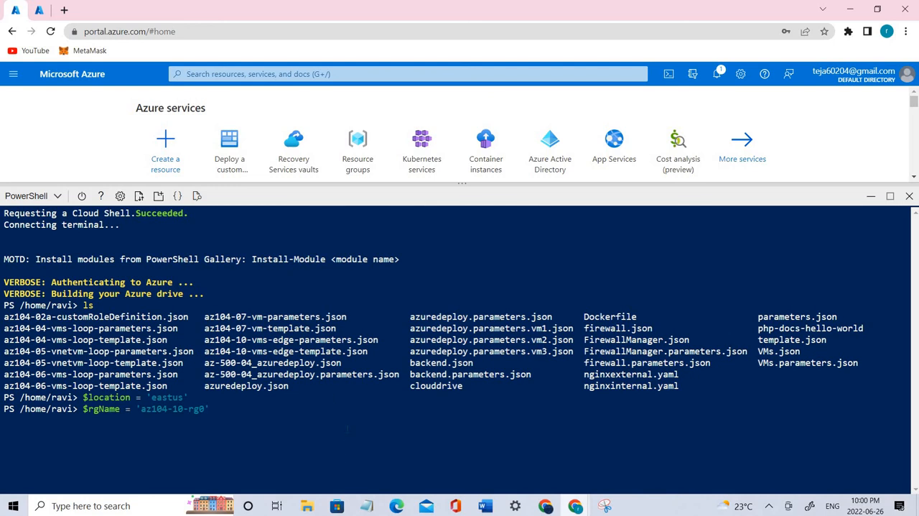
{"action": "key", "text": "Return"}
{"action": "left_click_drag", "start_coordinate": [147, 421], "coordinate": [195, 410]}
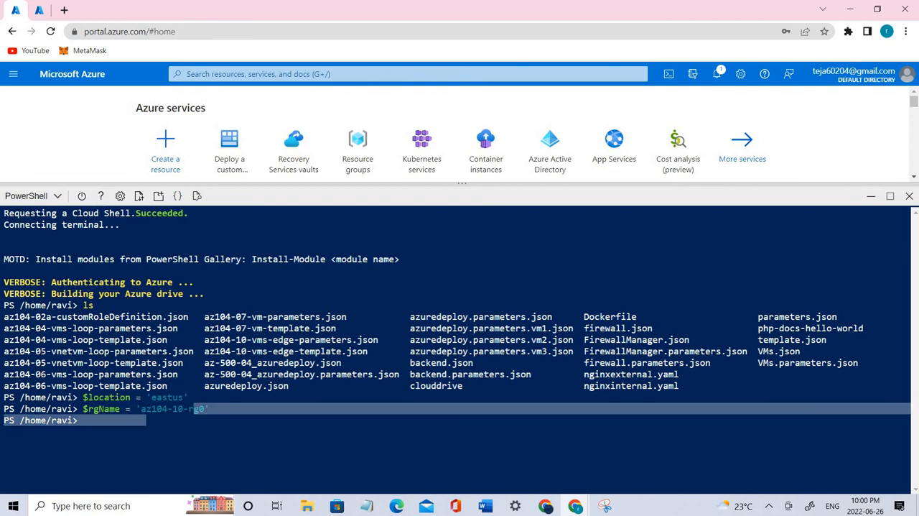
{"action": "left_click_drag", "start_coordinate": [98, 408], "coordinate": [119, 409]}
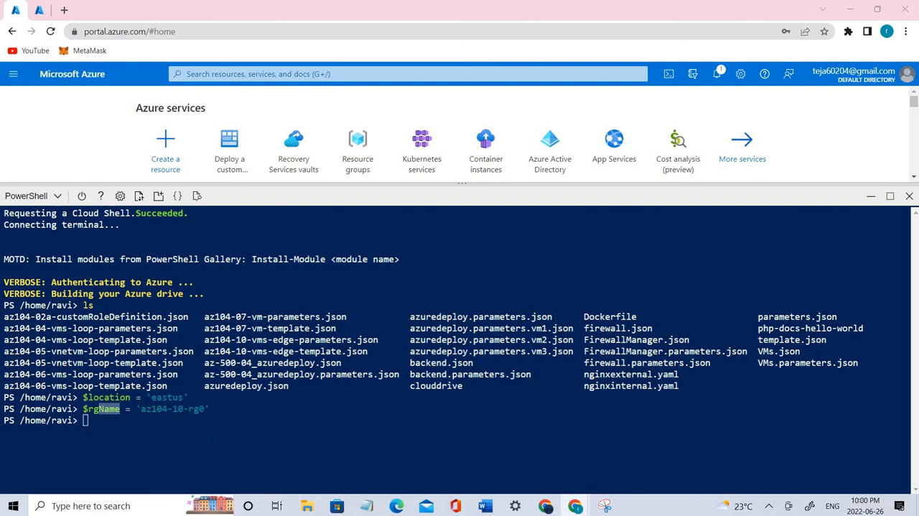
Step: Create the resource group by running New-AzResourceGroup -Name $rgName -Location $location in Cloud Shell
{"action": "type", "text": "New-AzResourceGroup -Name $rgName -Location $location"}
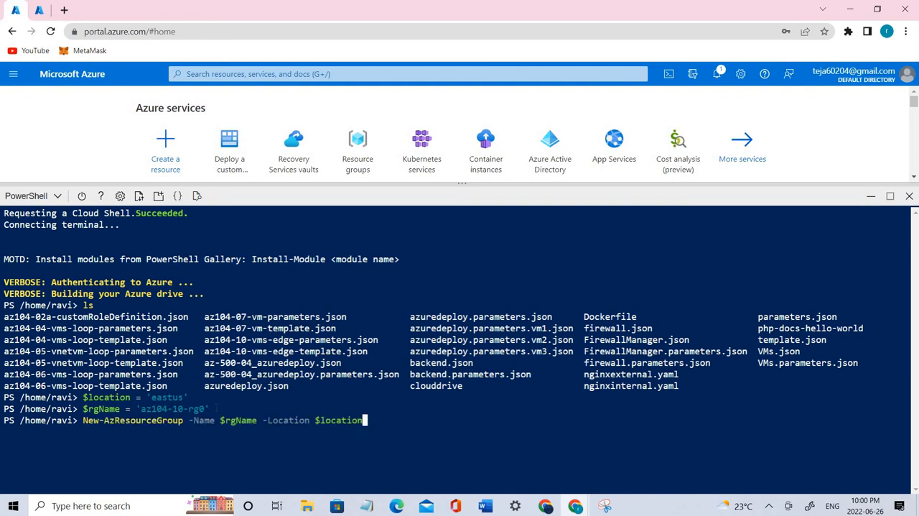
{"action": "key", "text": "Return"}
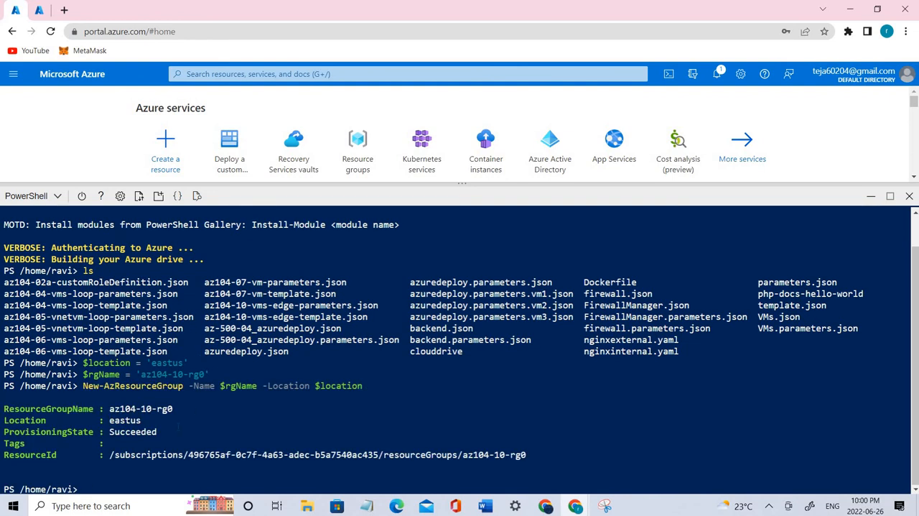
{"action": "left_click_drag", "start_coordinate": [3, 420], "coordinate": [177, 432]}
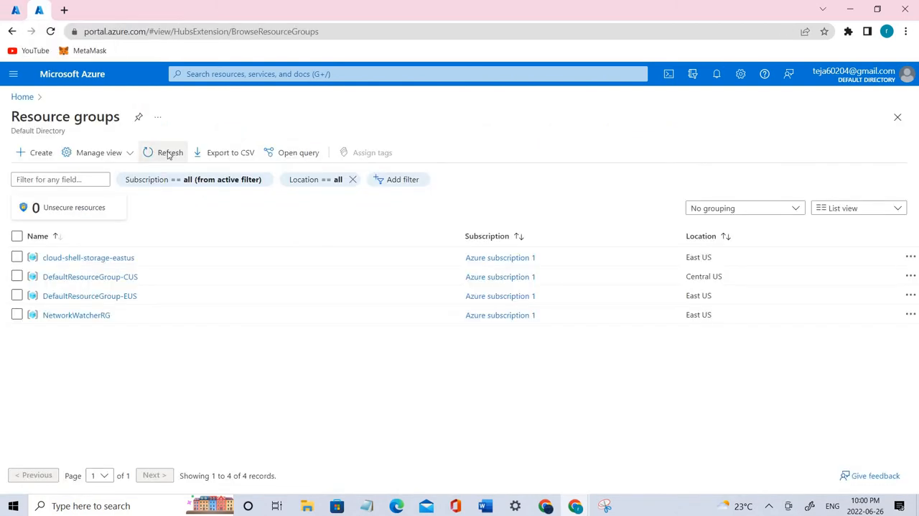
Step: Refresh the Resource groups list in the second portal tab and return to the Cloud Shell prompt
{"action": "left_click", "coordinate": [168, 154]}
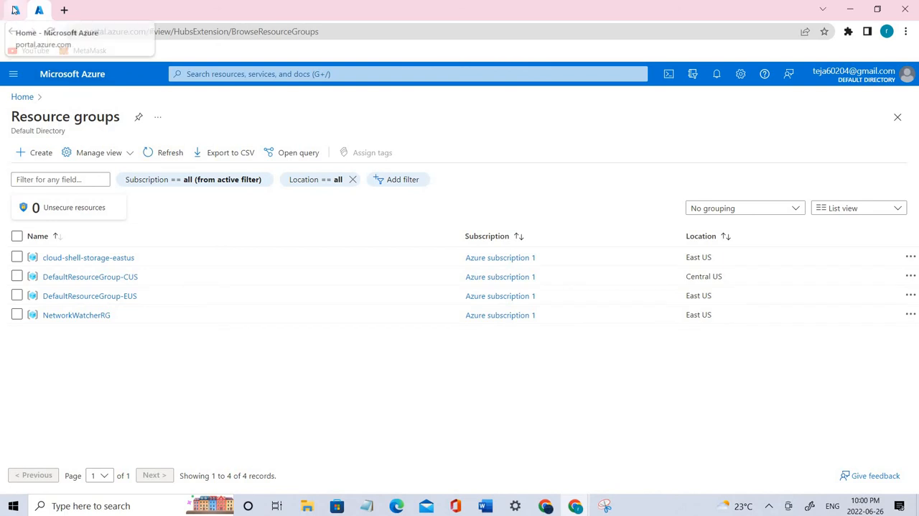
{"action": "left_click", "coordinate": [15, 10]}
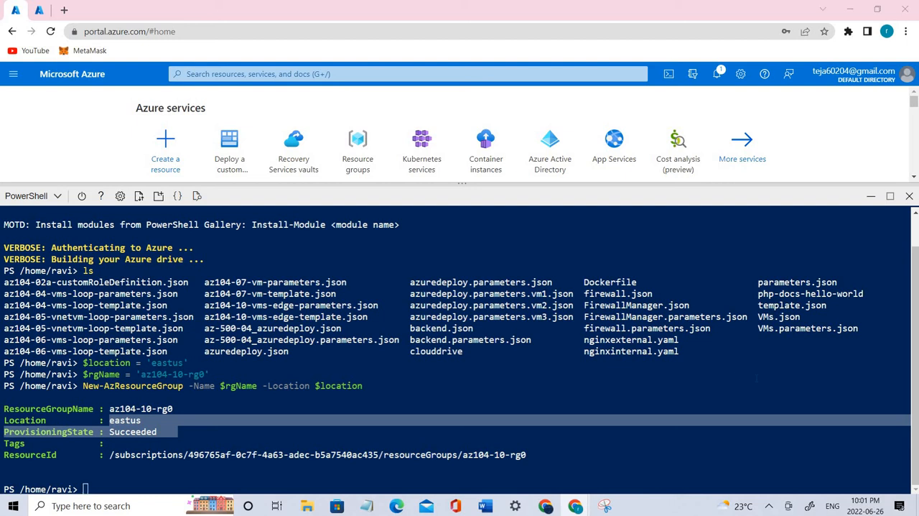
{"action": "left_click", "coordinate": [210, 477]}
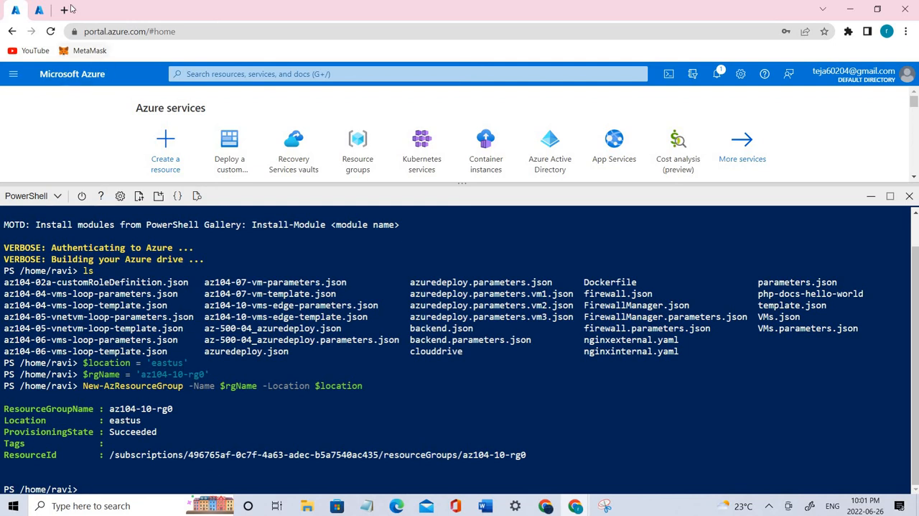
Step: Go back to the Resource groups list, open the az104-10-rg0 group and refresh its overview
{"action": "left_click", "coordinate": [40, 10]}
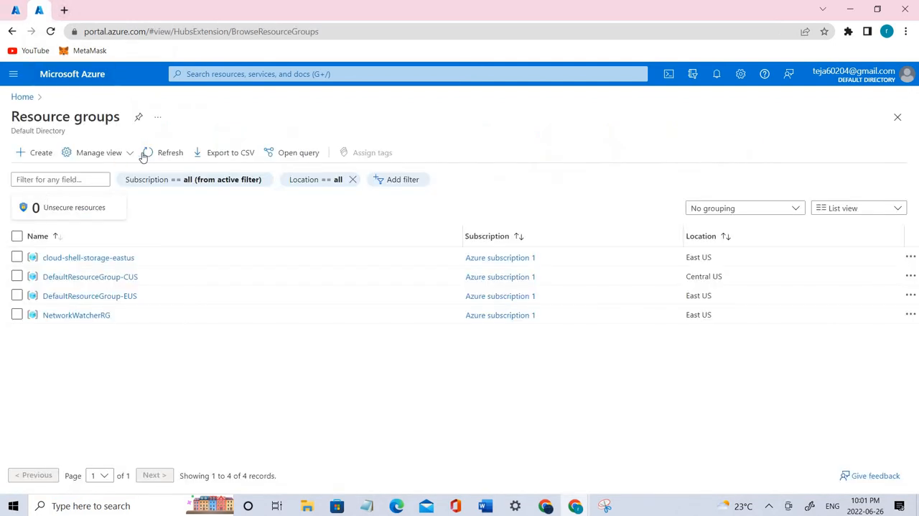
{"action": "left_click_drag", "start_coordinate": [103, 257], "coordinate": [23, 249]}
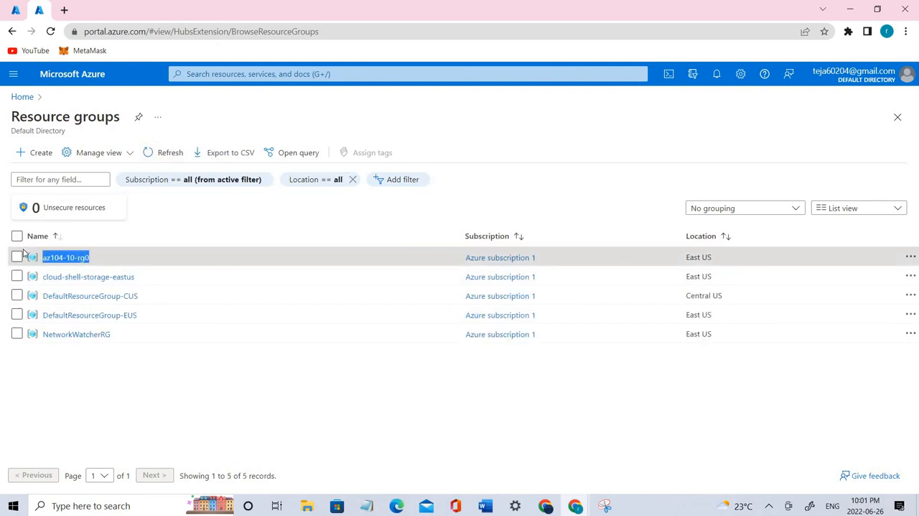
{"action": "left_click", "coordinate": [104, 262]}
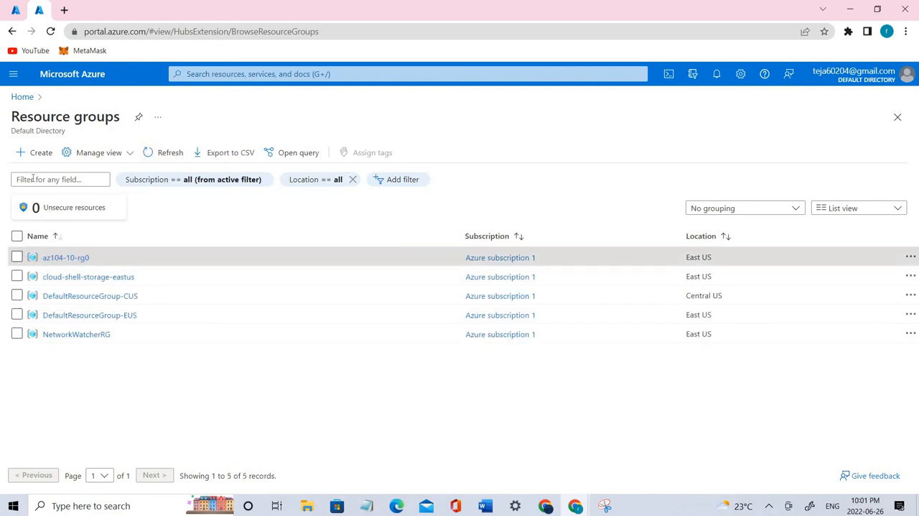
{"action": "left_click", "coordinate": [71, 259]}
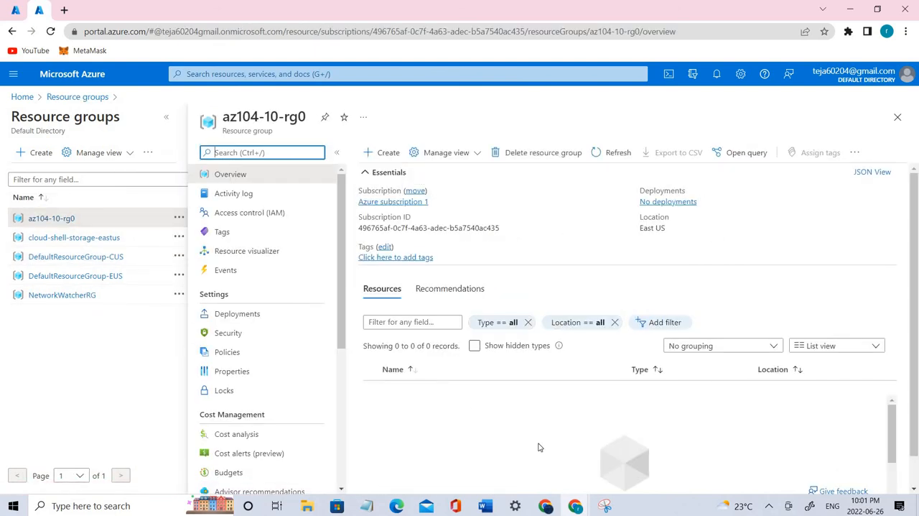
{"action": "left_click", "coordinate": [613, 153]}
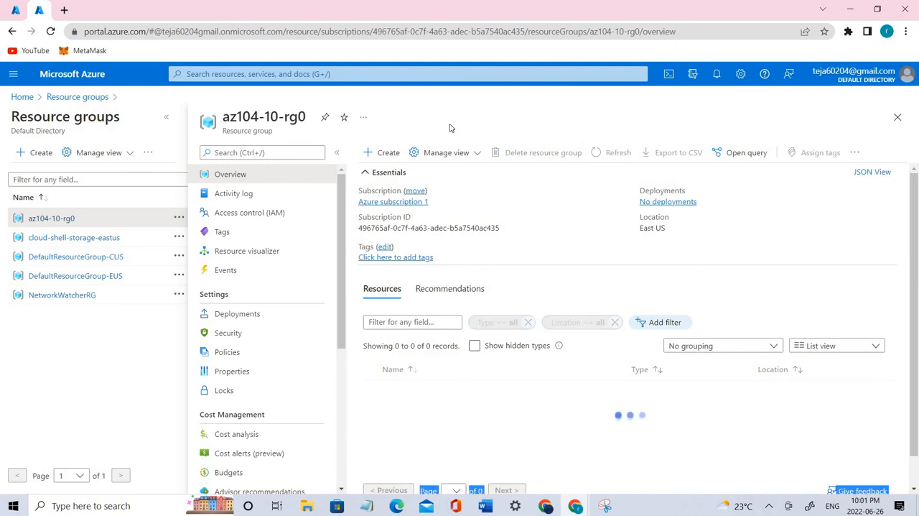
Step: In Cloud Shell, run New-AzResourceGroupDeployment for $rgName with az104-10-vms-edge-template.json and az104-10-vms-edge-parameters.json from $HOME, using -AsJob
{"action": "left_click", "coordinate": [16, 10]}
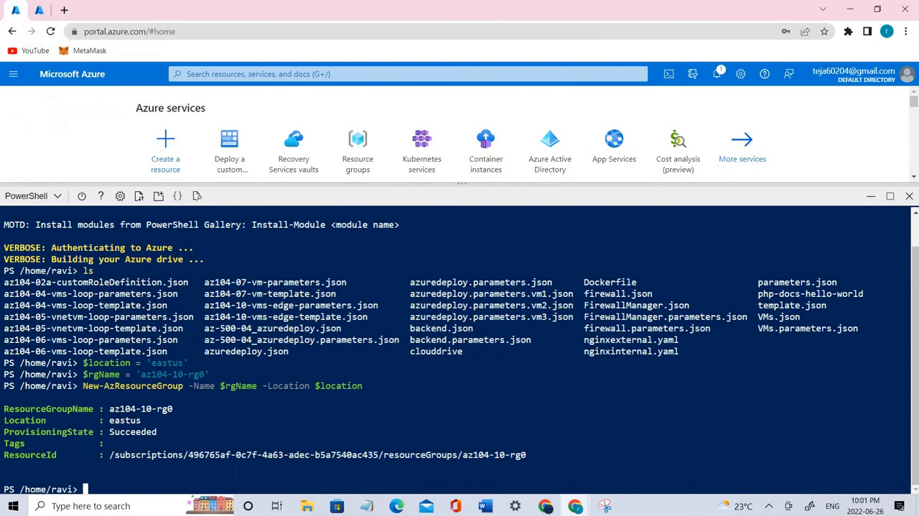
{"action": "type", "text": "New-AzResourceGroupDeployment `    -ResourceGroupName $rgName `    -TemplateFile $HOME/az104-10-vms-edge-template.json `    -TemplateParameterFile $HOME/az104-10-vms-edge-parameters.json `    -AsJob"}
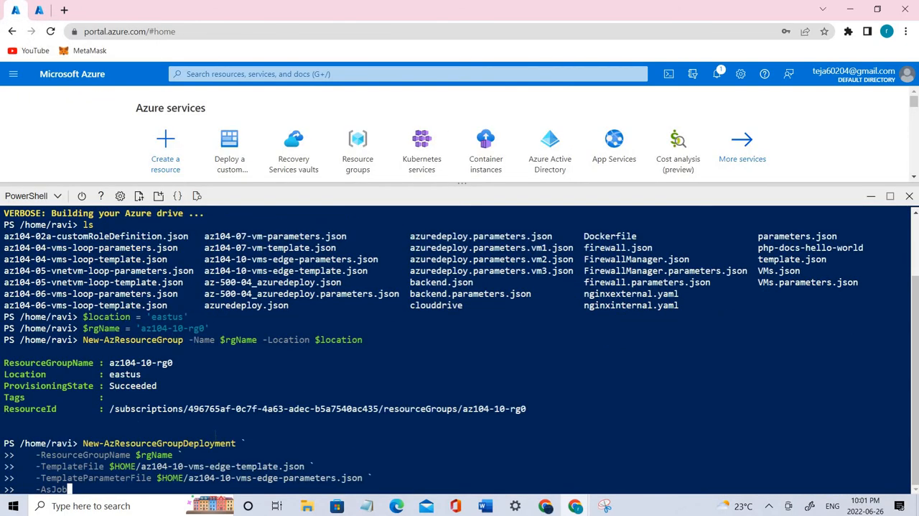
{"action": "key", "text": "Return"}
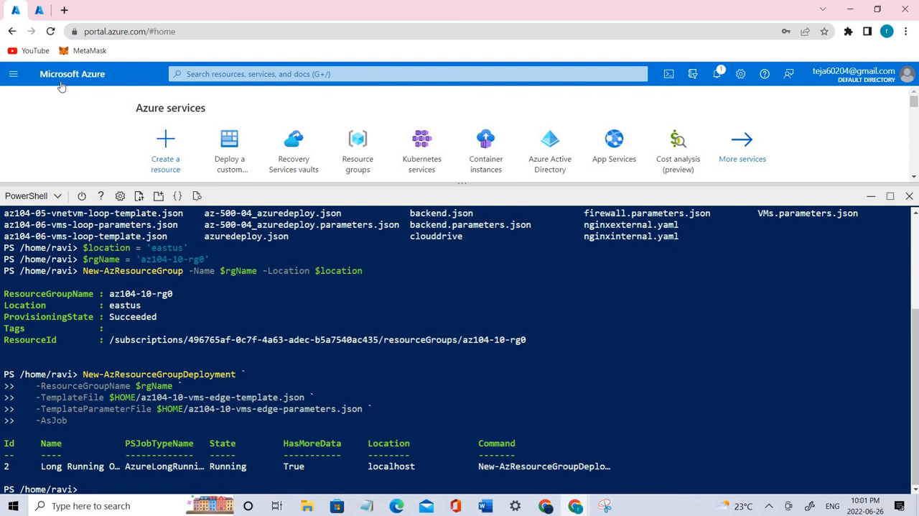
Step: Refresh the az104-10-rg0 overview in the other portal tab and look through its list of deployed resources
{"action": "left_click", "coordinate": [44, 11]}
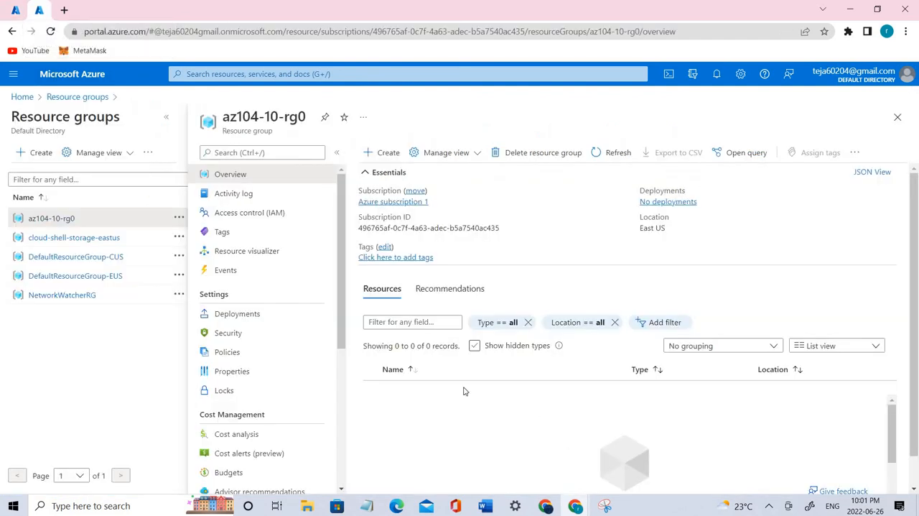
{"action": "left_click", "coordinate": [594, 158]}
{"action": "left_click", "coordinate": [605, 154]}
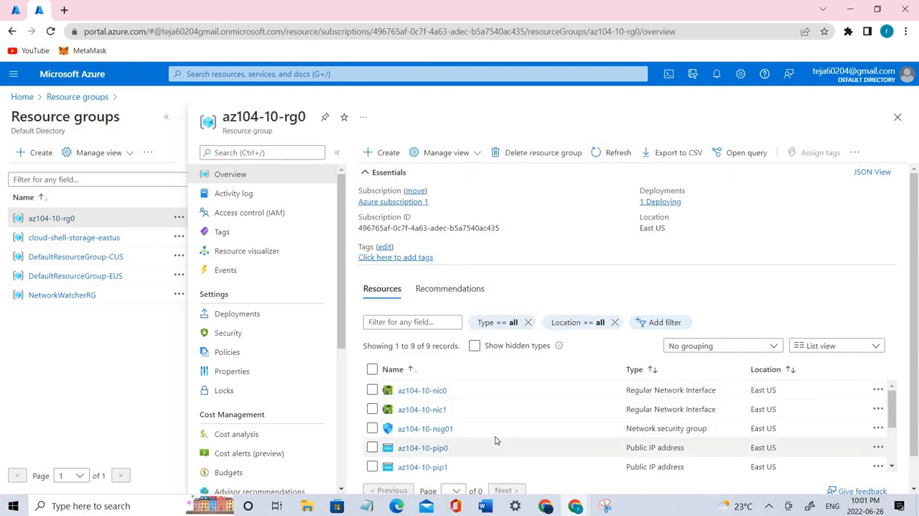
{"action": "scroll", "coordinate": [495, 439], "scroll_direction": "down", "scroll_amount": 1}
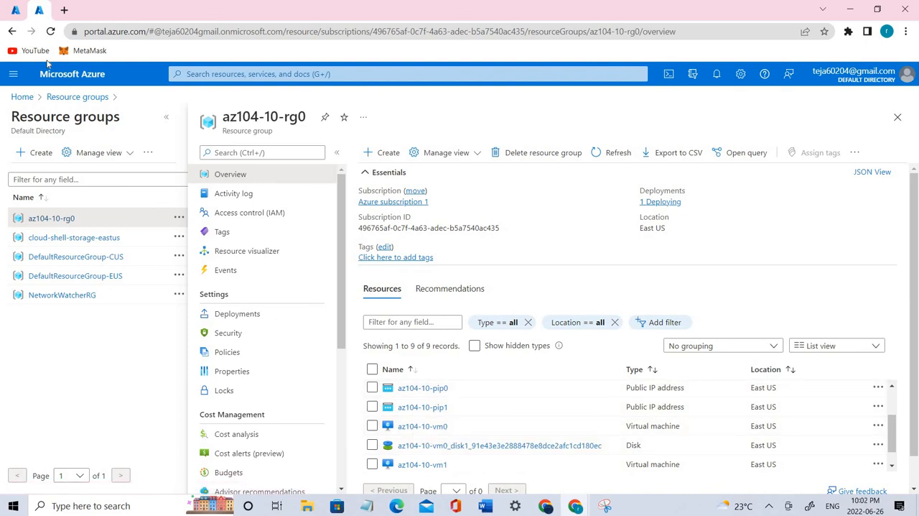
Step: Review the deployment job output in Cloud Shell and return to the az104-10-rg0 resource group overview
{"action": "left_click", "coordinate": [17, 9]}
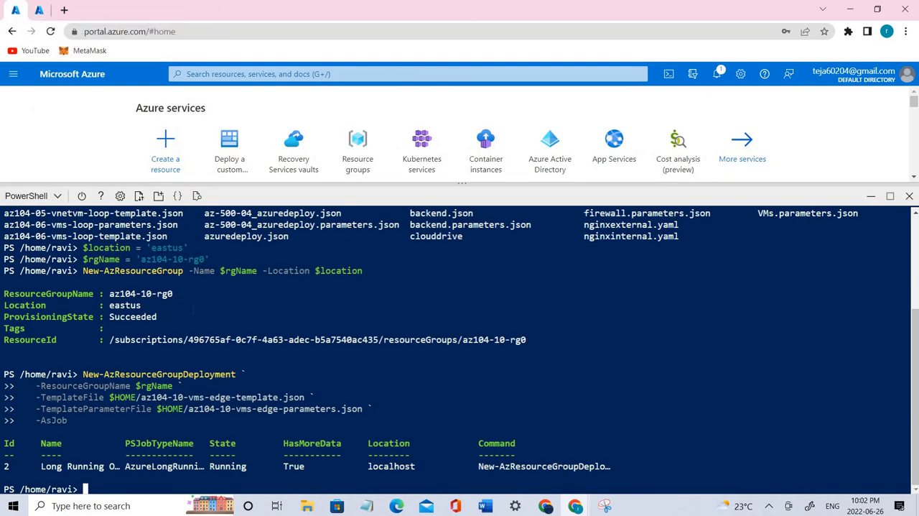
{"action": "scroll", "coordinate": [193, 311], "scroll_direction": "up", "scroll_amount": 3}
{"action": "scroll", "coordinate": [192, 310], "scroll_direction": "down", "scroll_amount": 3}
{"action": "left_click", "coordinate": [38, 10]}
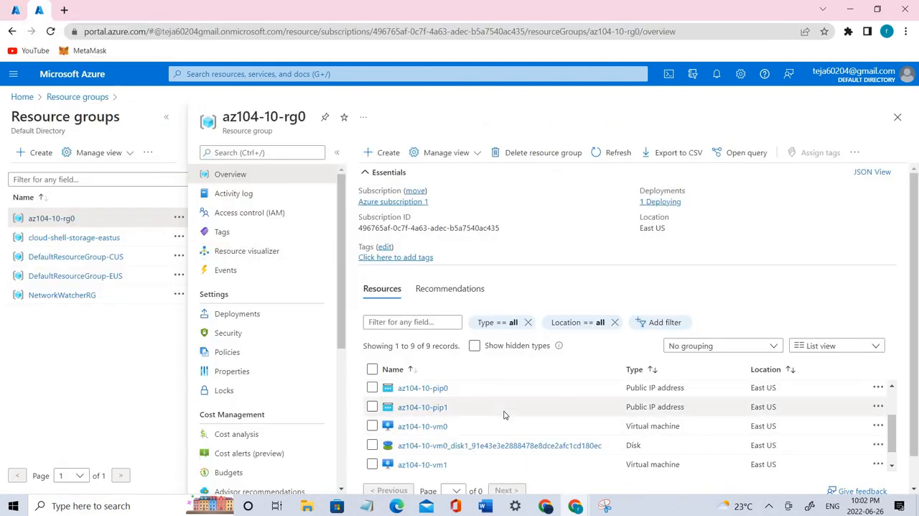